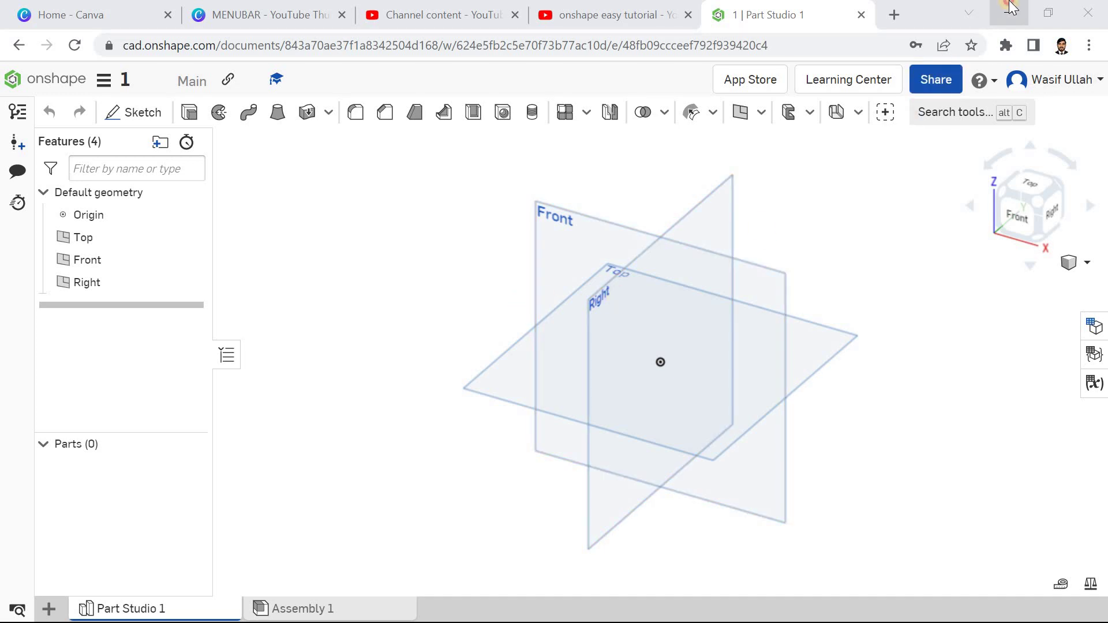
- Minimize Onshape, review the bracket's dimensioned reference drawing in Photos, then minimize Photos
left_click(1009, 14)
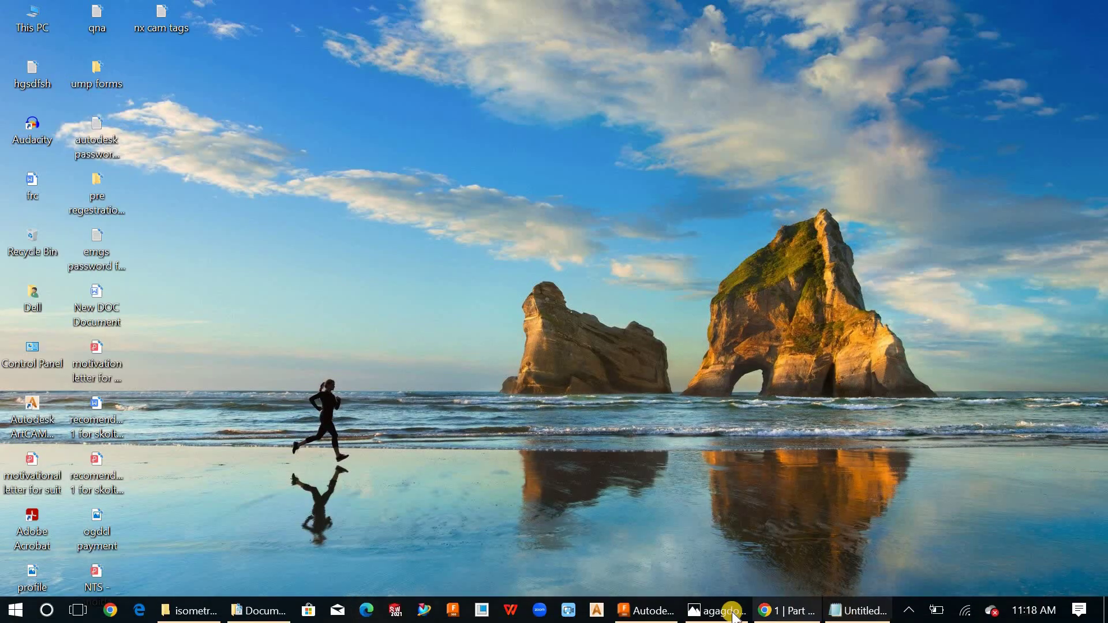
left_click(728, 613)
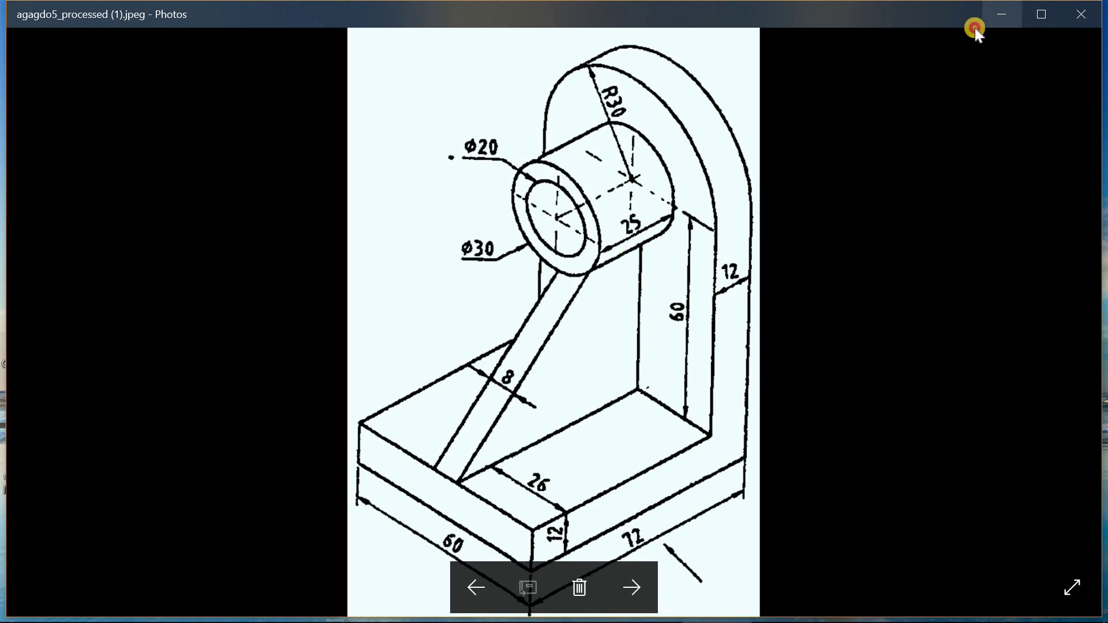
left_click(992, 17)
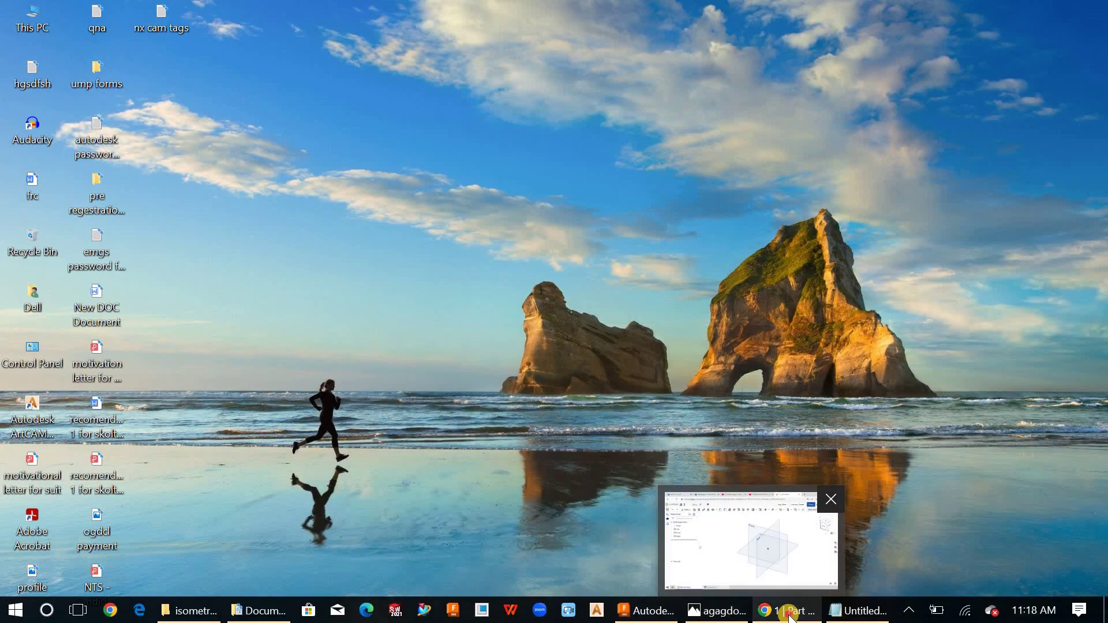
- Draw a center-point rectangle from the origin in a new sketch on the Top plane
left_click(790, 616)
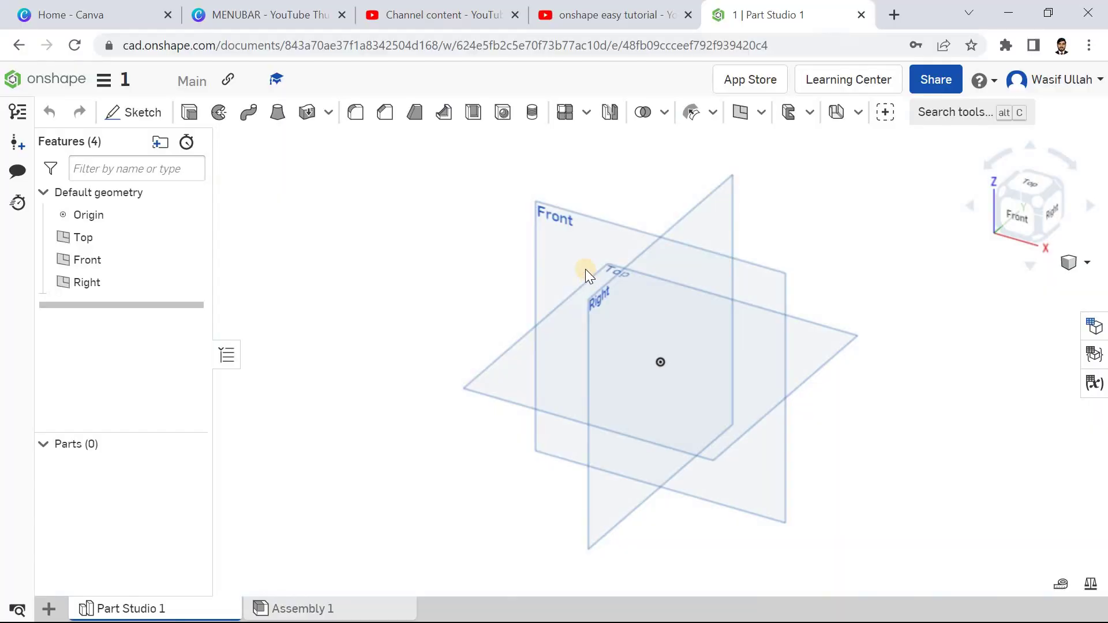
left_click(153, 112)
left_click(521, 386)
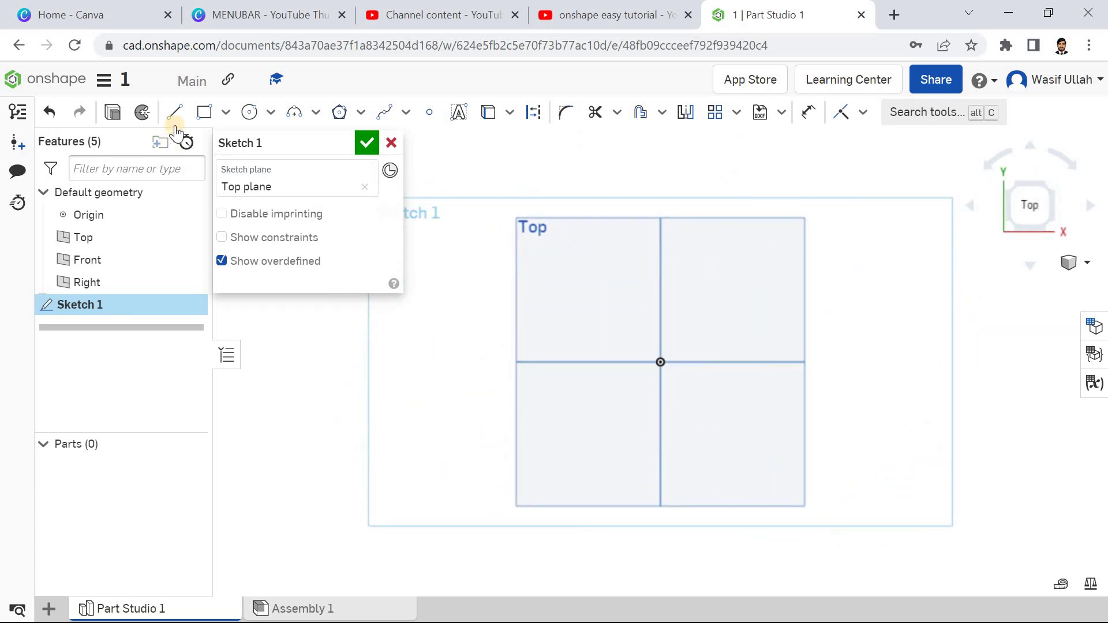
left_click(225, 112)
left_click(230, 167)
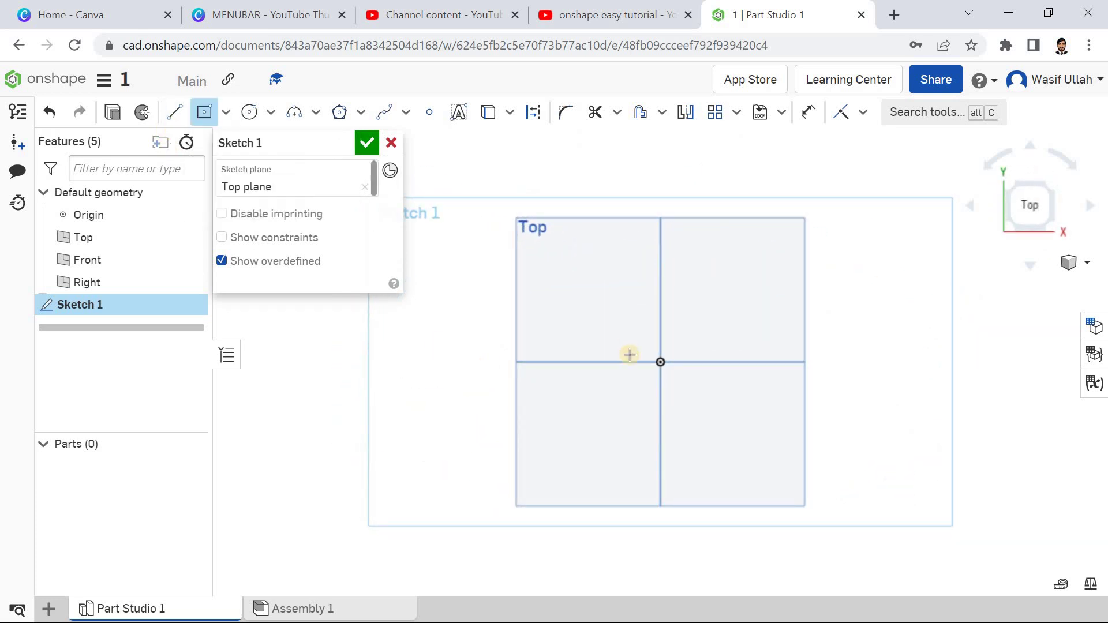
left_click(661, 361)
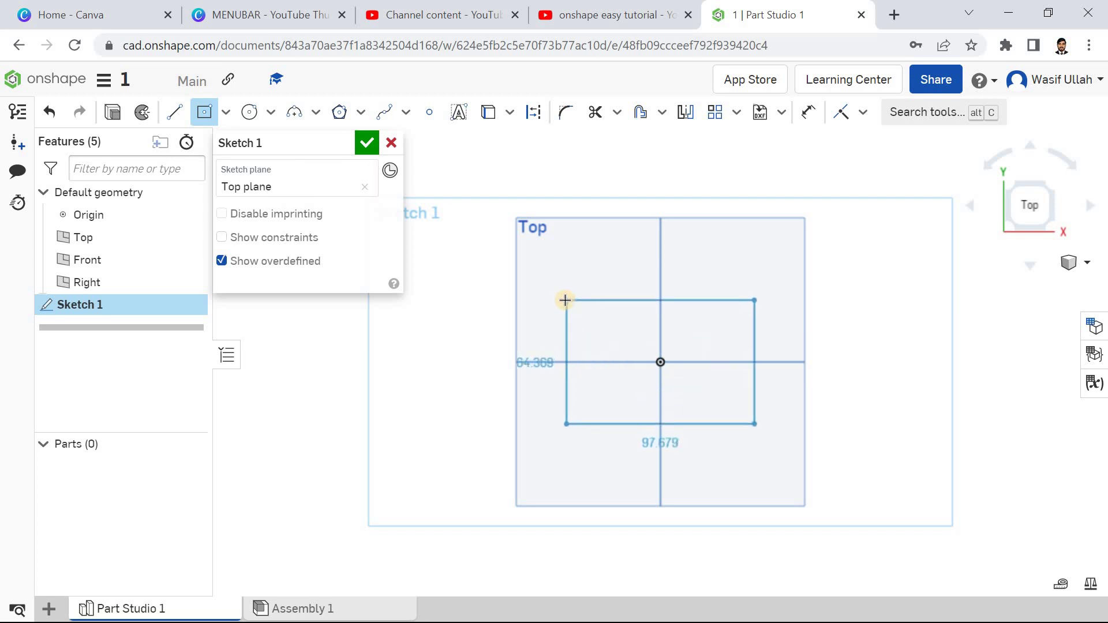
left_click(565, 300)
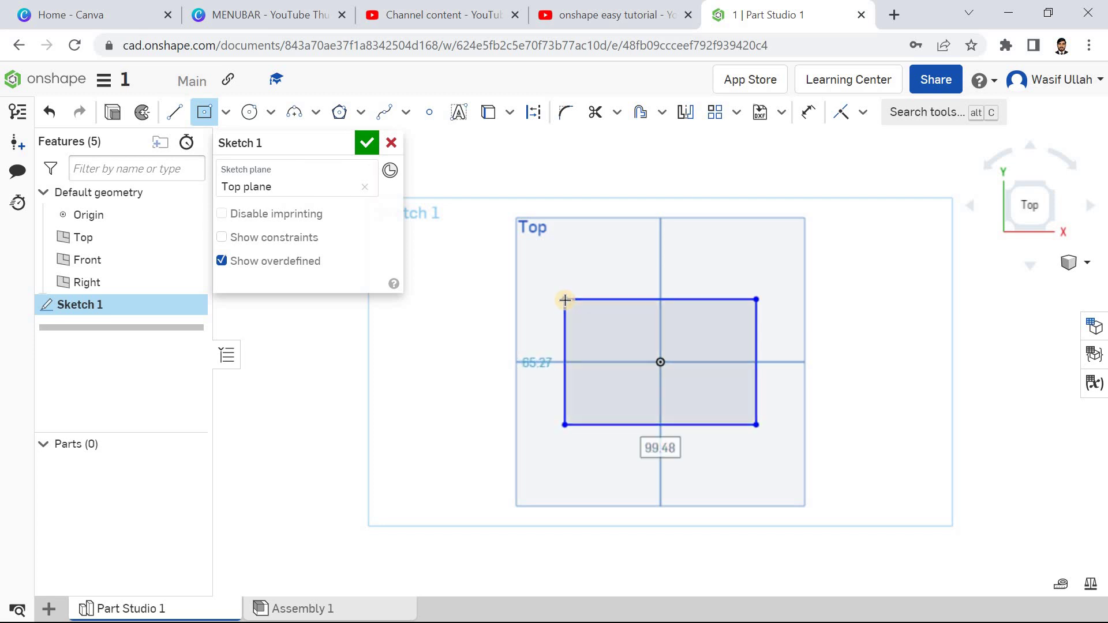
- Dimension the rectangle 72 wide and 60 tall
left_click(808, 112)
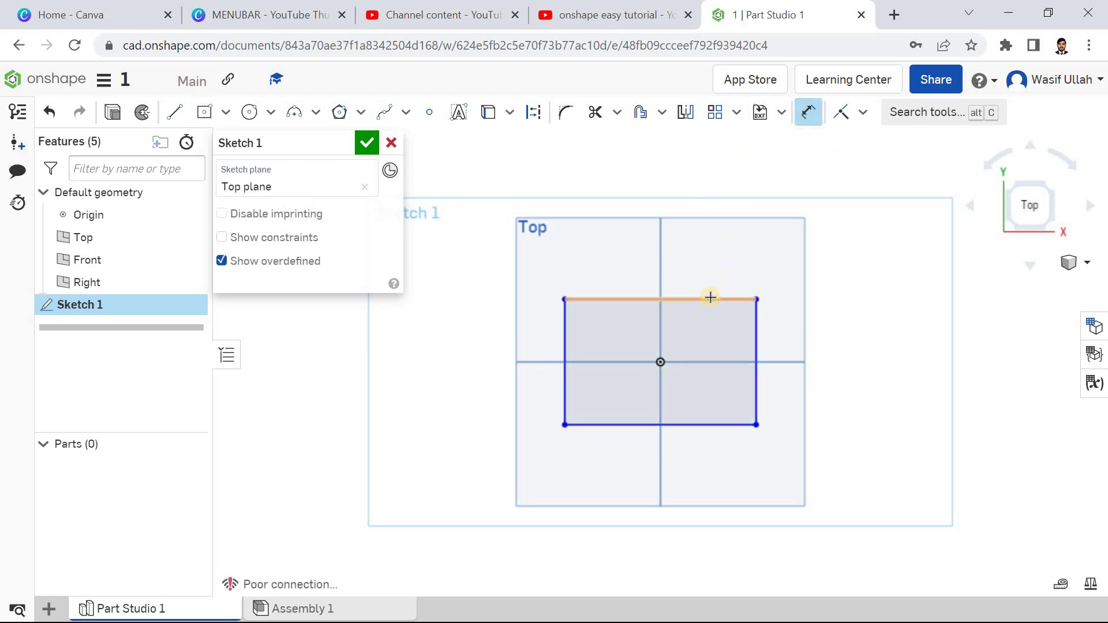
left_click(710, 298)
left_click(694, 277)
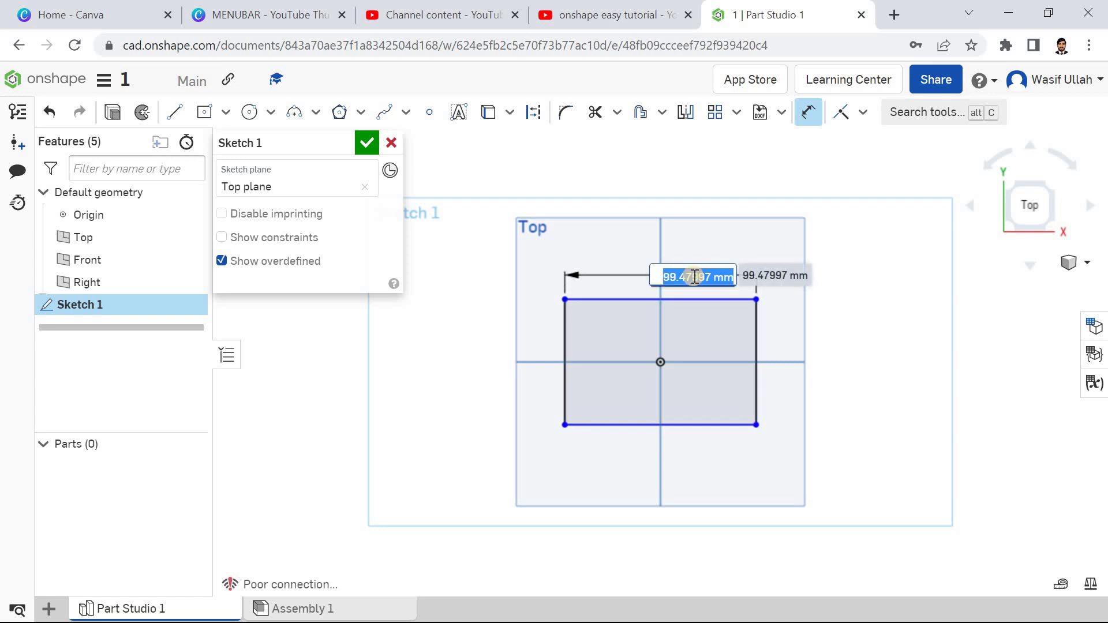
type("72")
key("Return")
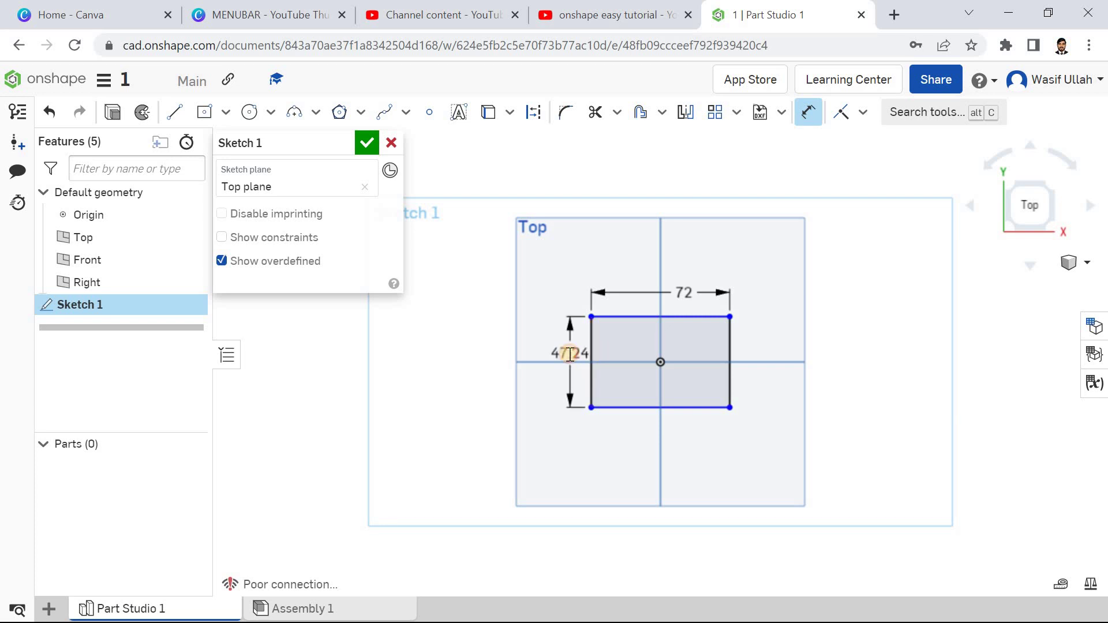
left_click(570, 353)
type("60")
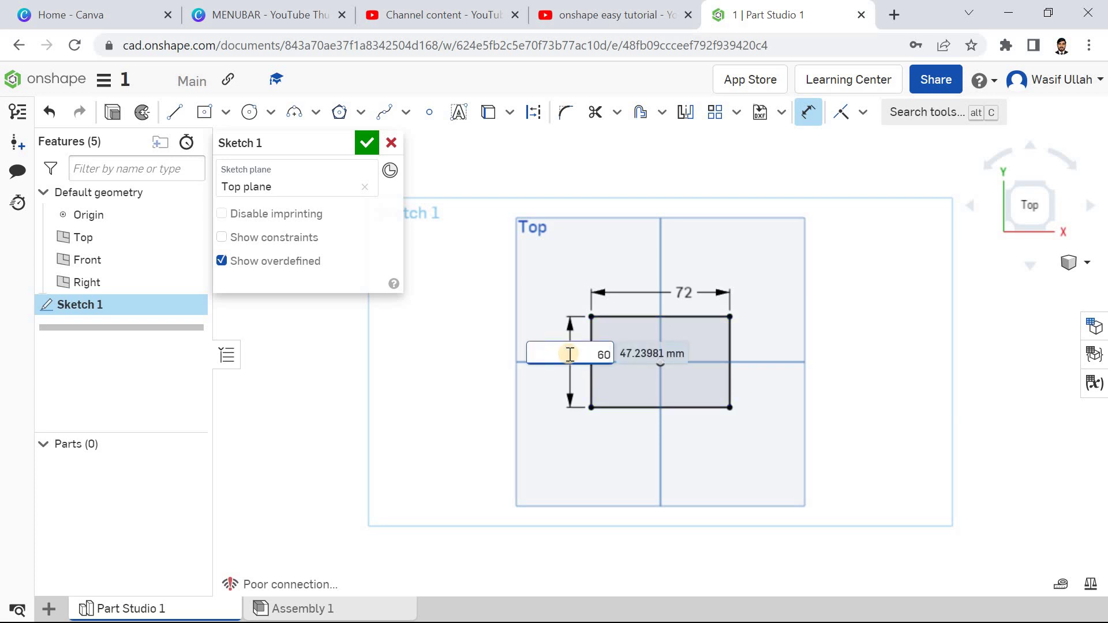
key("Return")
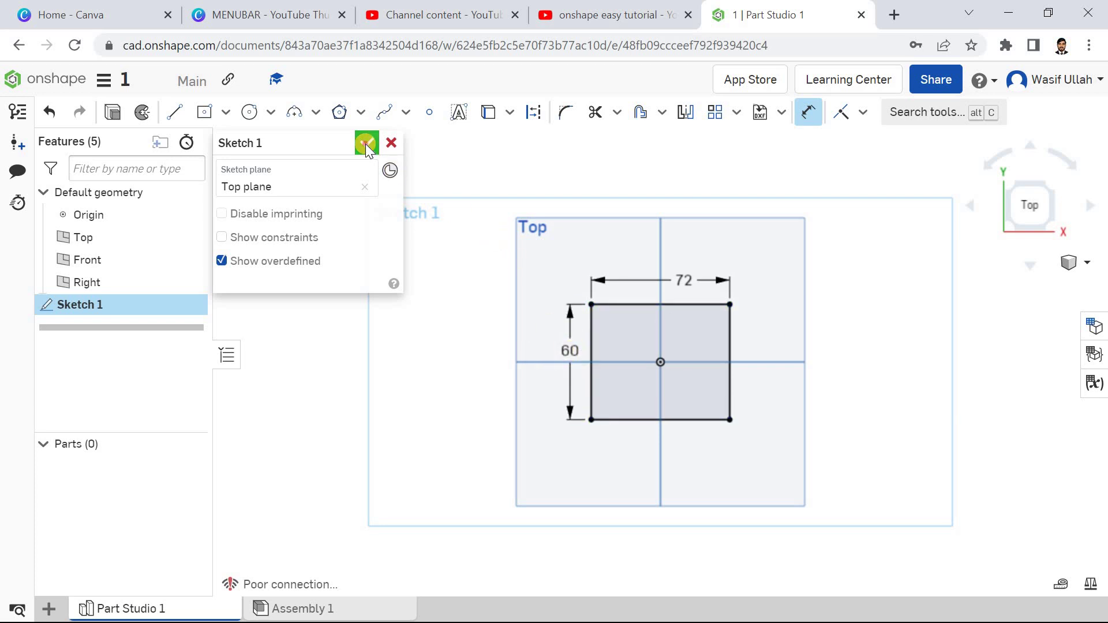
- Finish Sketch 1, switch to isometric view, and hide the Right, Front and Top planes
left_click(366, 144)
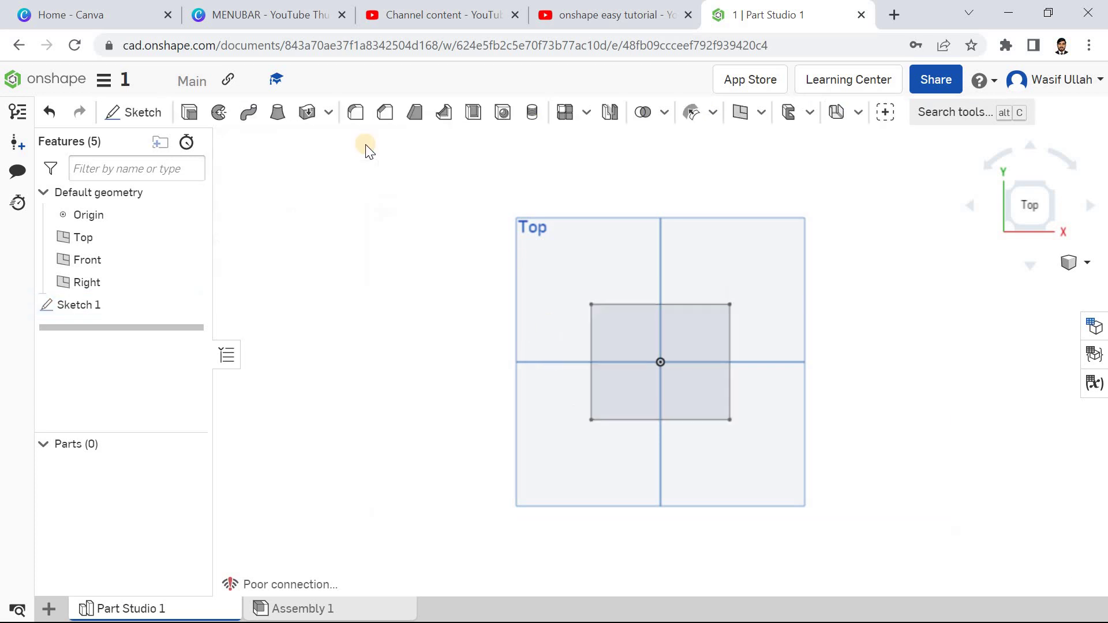
left_click(1087, 262)
left_click(1013, 256)
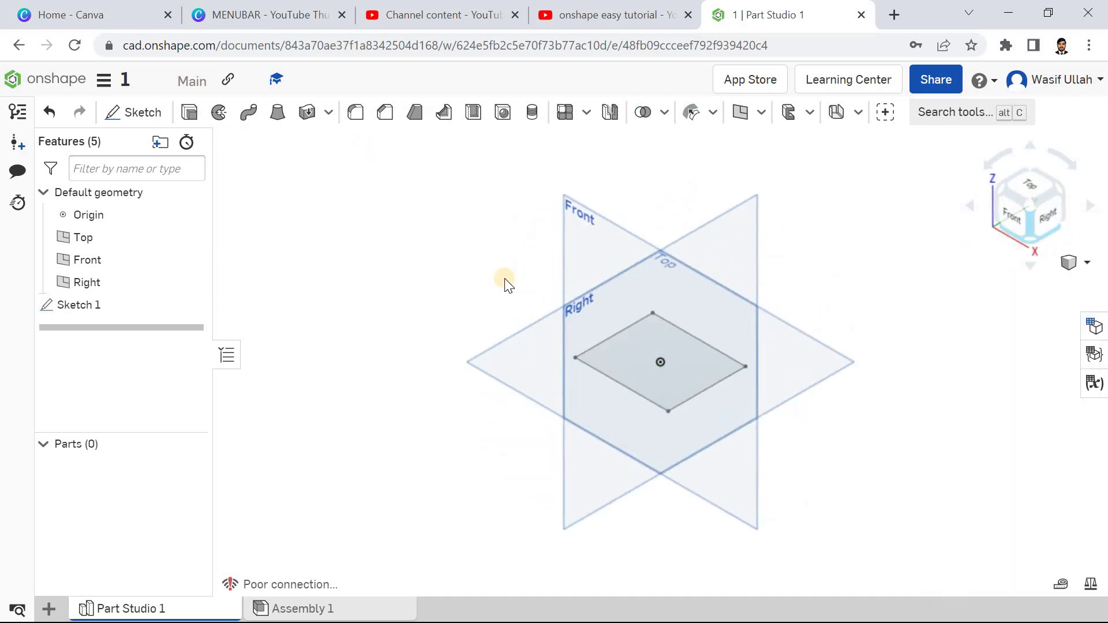
left_click(191, 283)
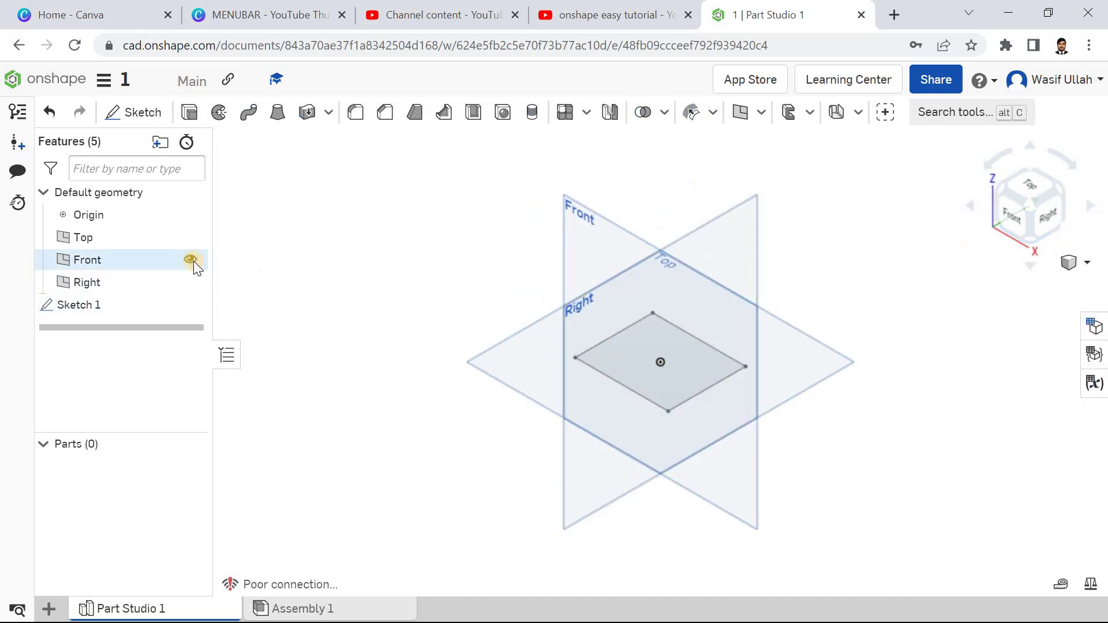
left_click(193, 260)
left_click(193, 237)
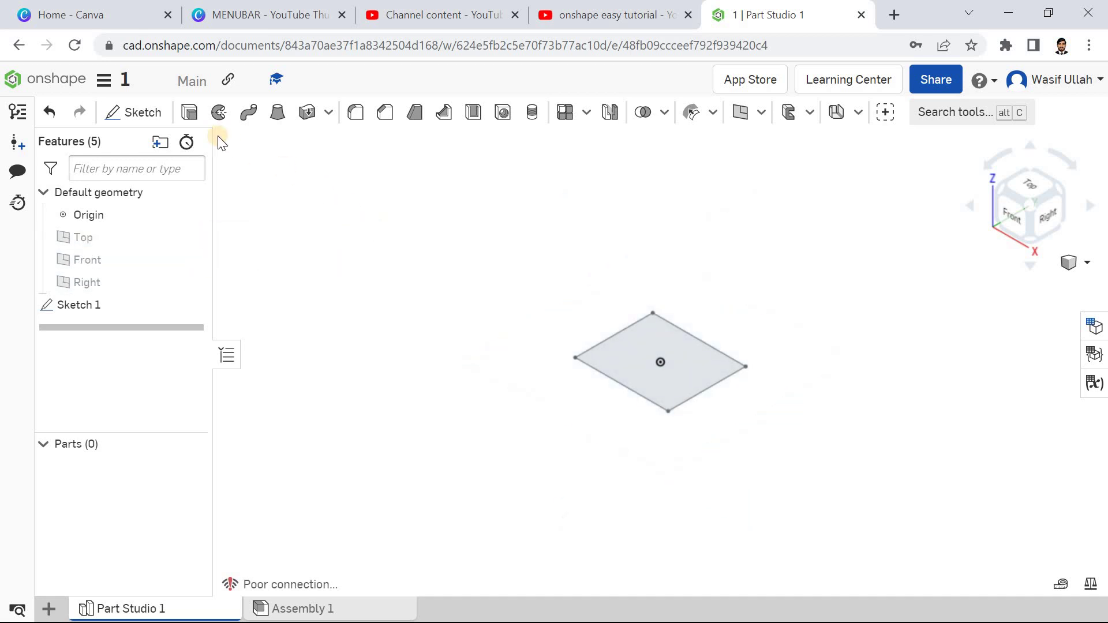
- Extrude the rectangle 12 mm into a solid base plate
left_click(190, 113)
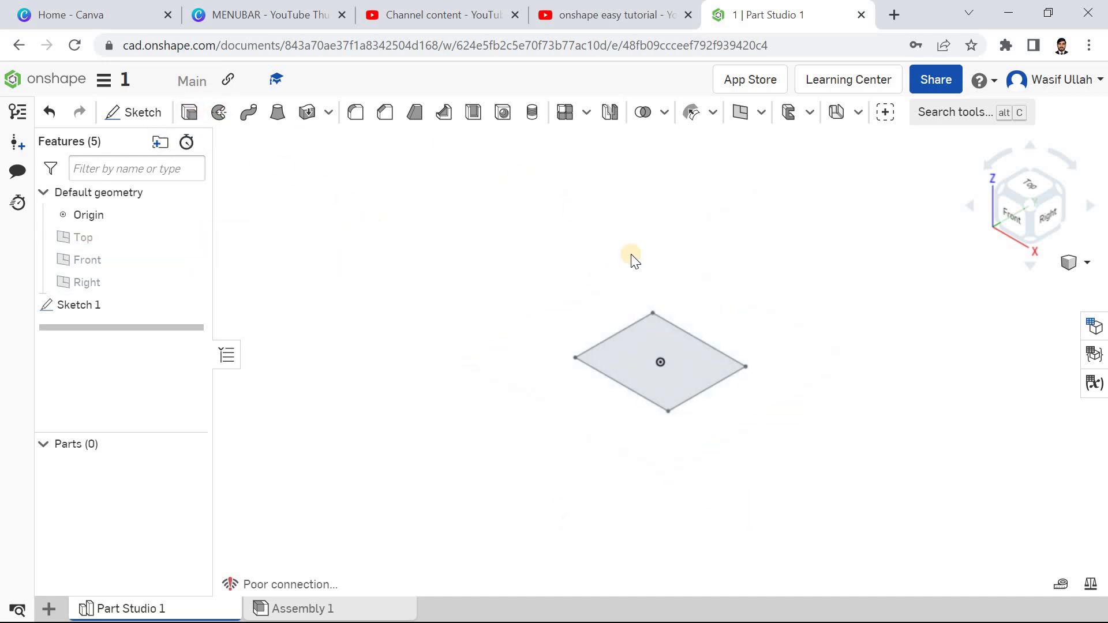
left_click(662, 327)
left_click(351, 293)
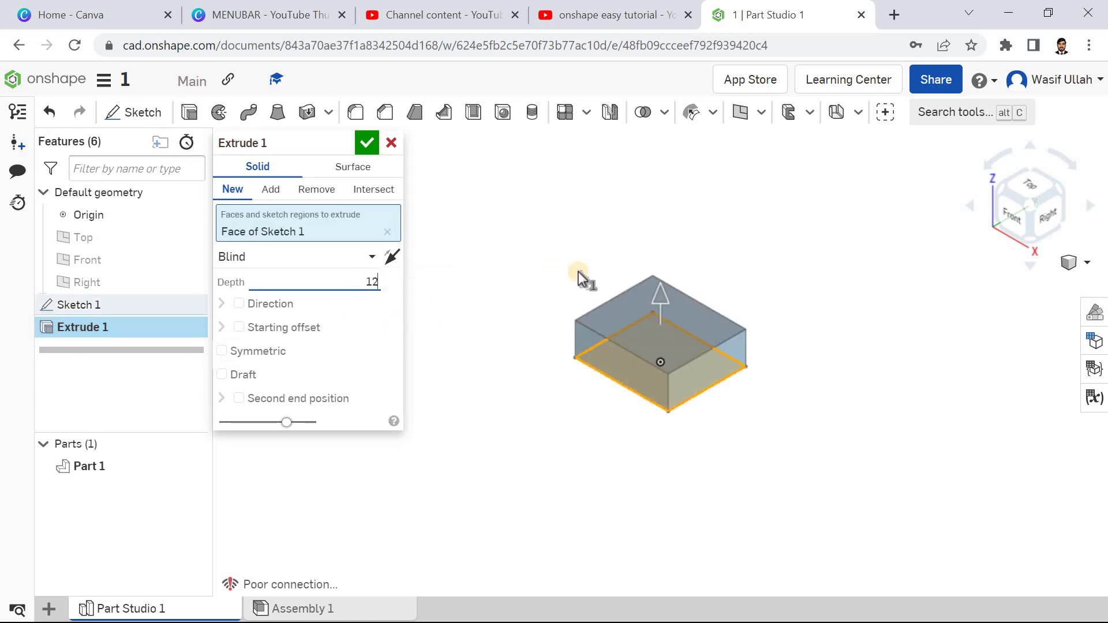
left_click(549, 266)
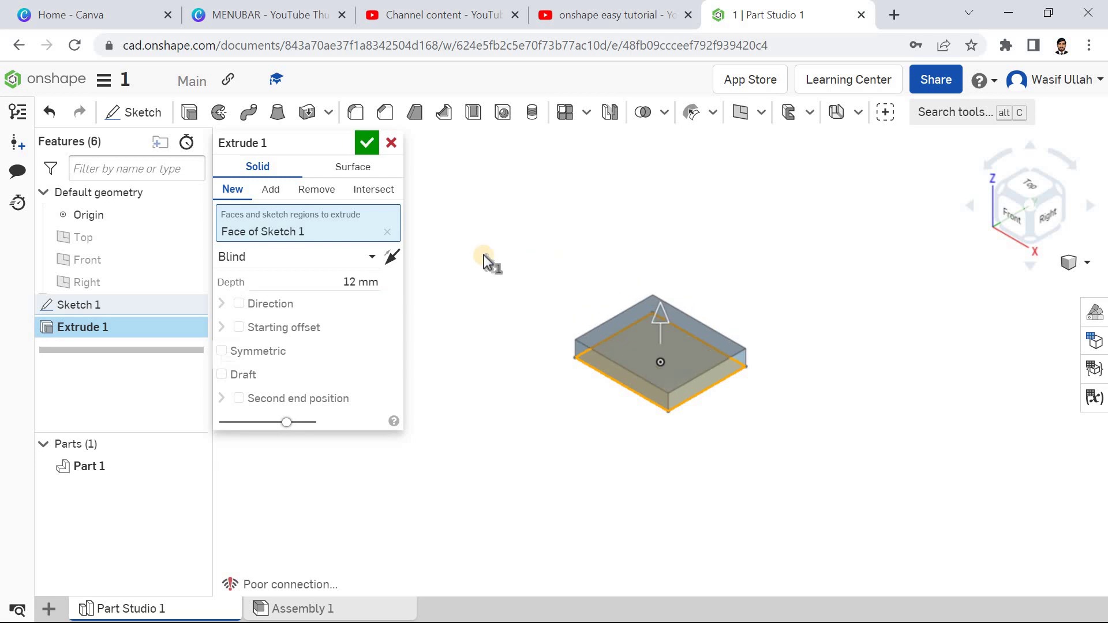
left_click(367, 142)
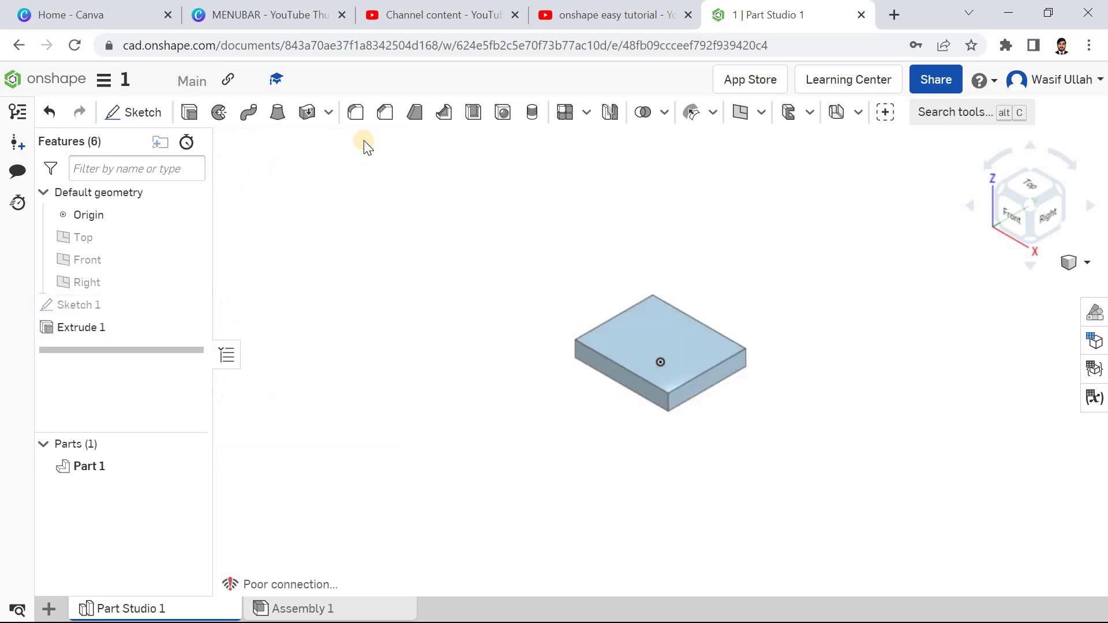
- Draw a corner rectangle strip along the left edge of the base's top face
left_click(1088, 262)
left_click(1014, 250)
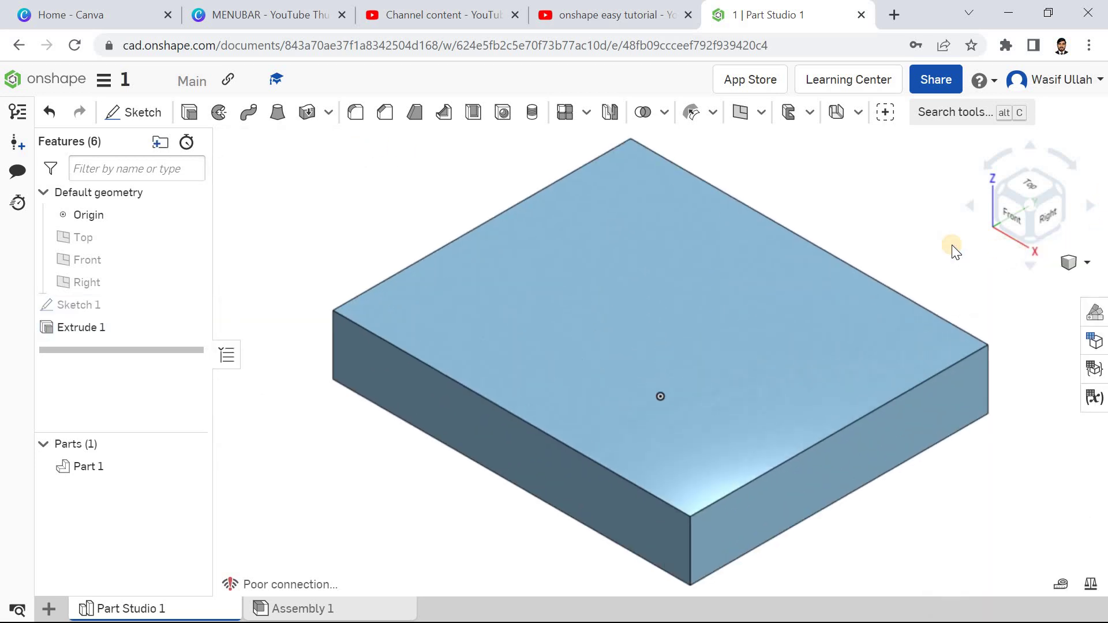
left_click(142, 113)
left_click(510, 260)
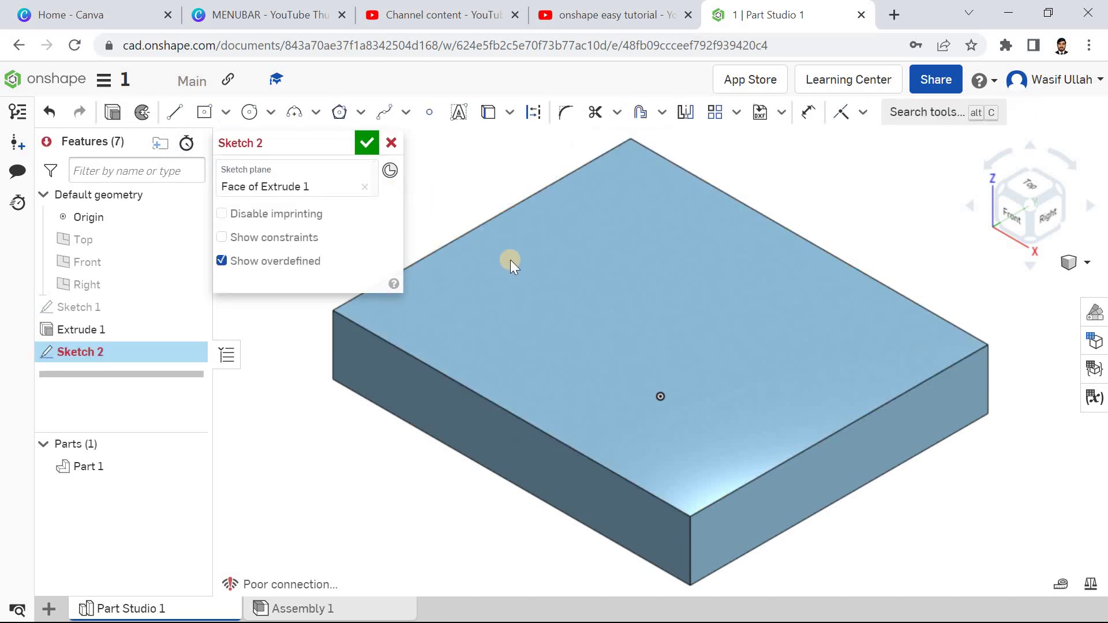
key("n")
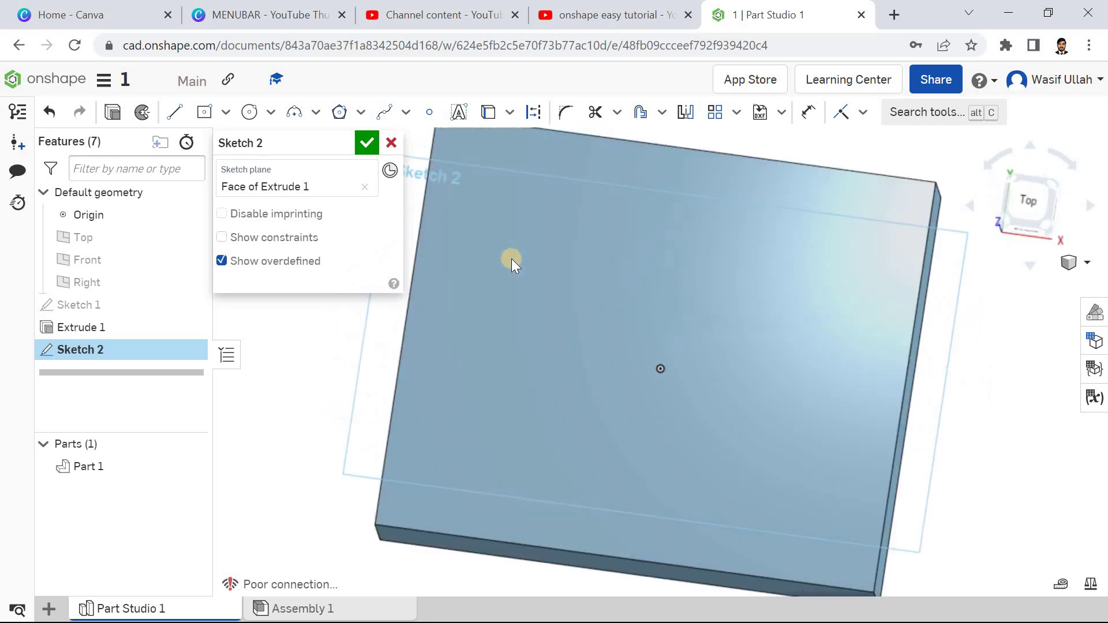
left_click(225, 112)
left_click(265, 141)
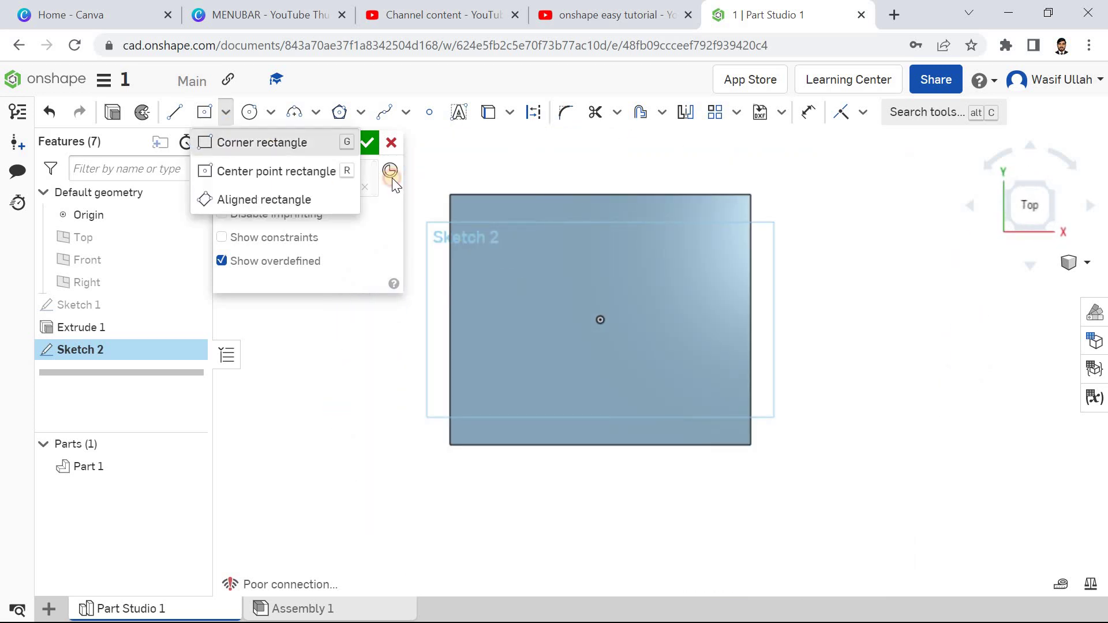
left_click(456, 197)
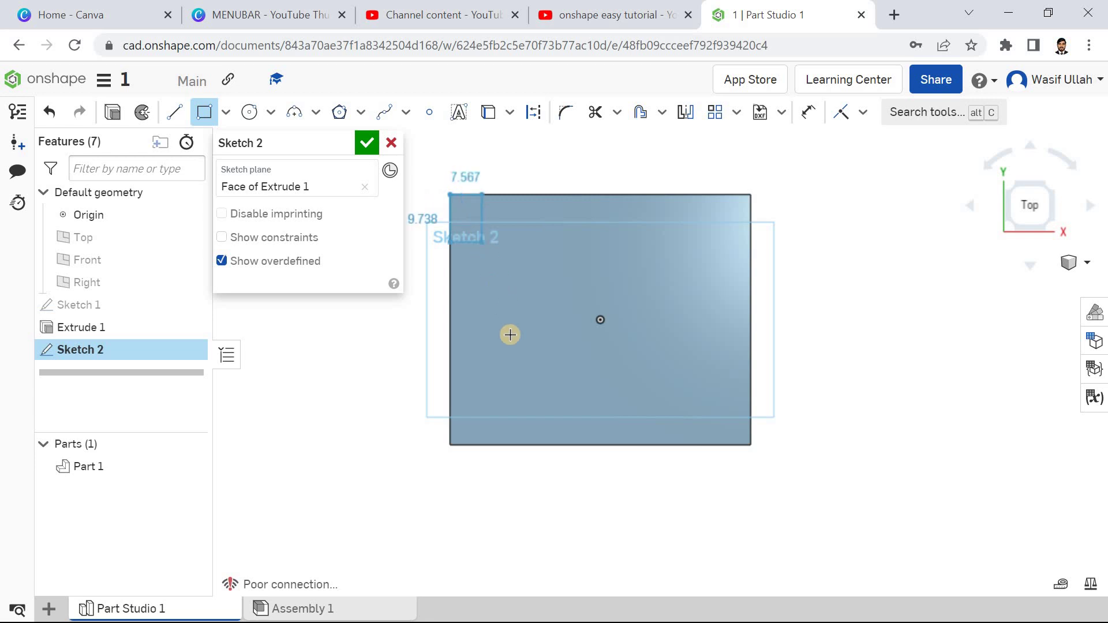
left_click(517, 445)
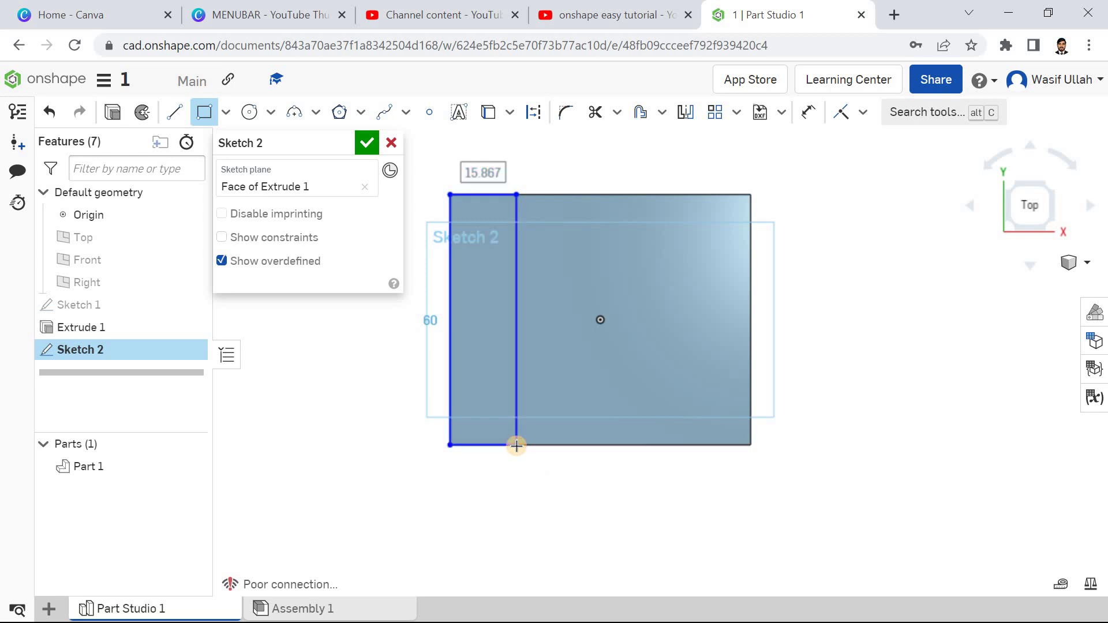
- Set the strip width to 12 mm and finish Sketch 2
left_click(808, 118)
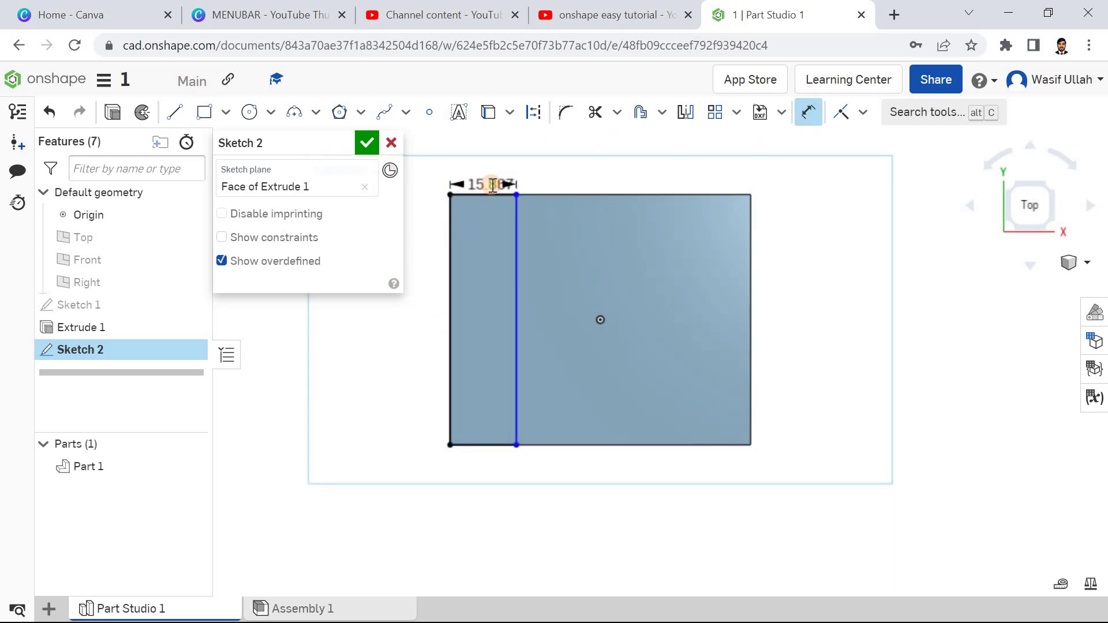
double_click(492, 184)
type("1")
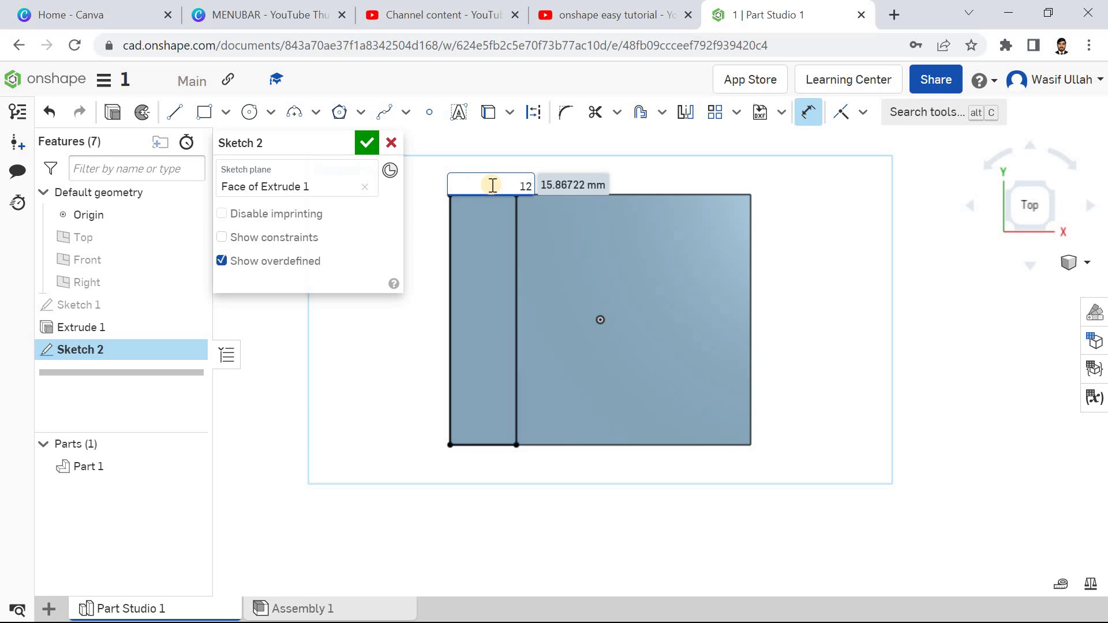
type("2")
key("Return")
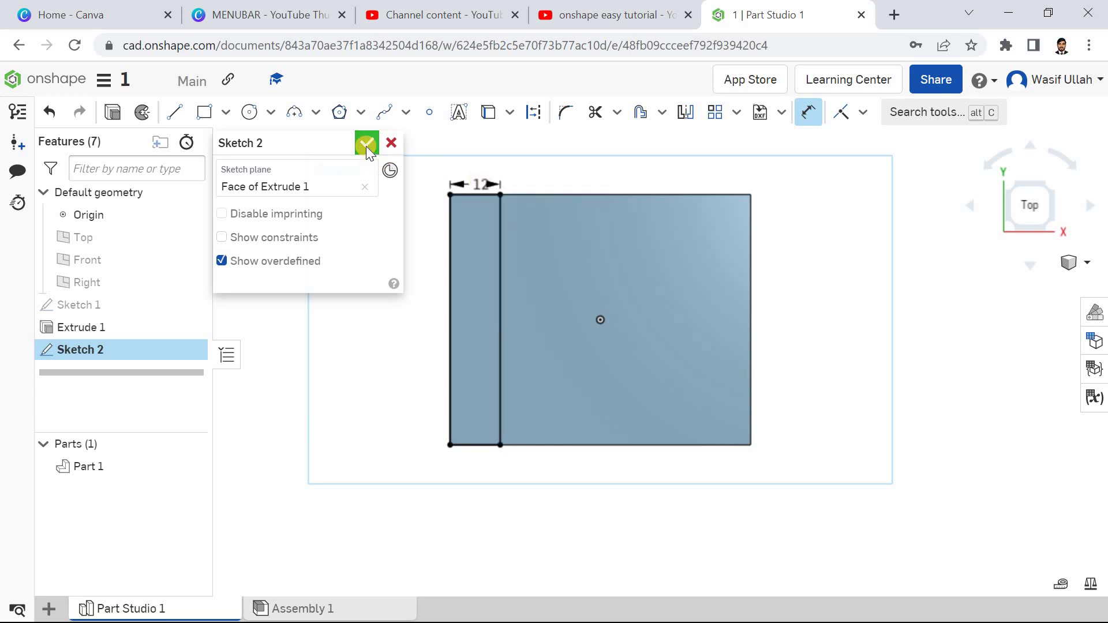
left_click(366, 144)
- Extrude the 12 mm strip 90 mm upward, added to the base as a wall
right_click(375, 218)
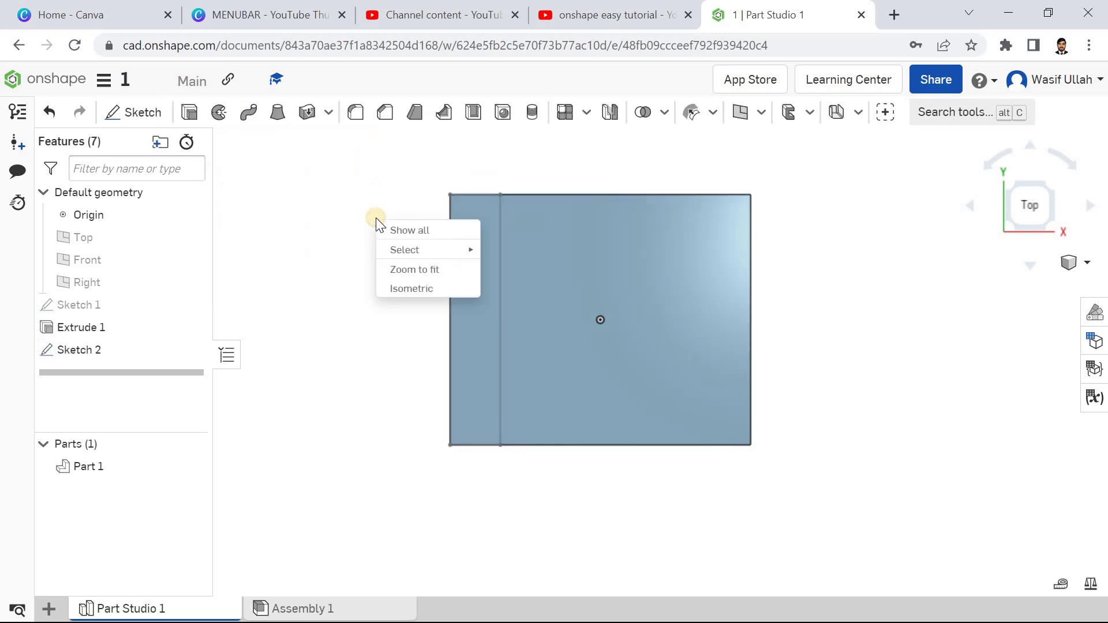
left_click(404, 270)
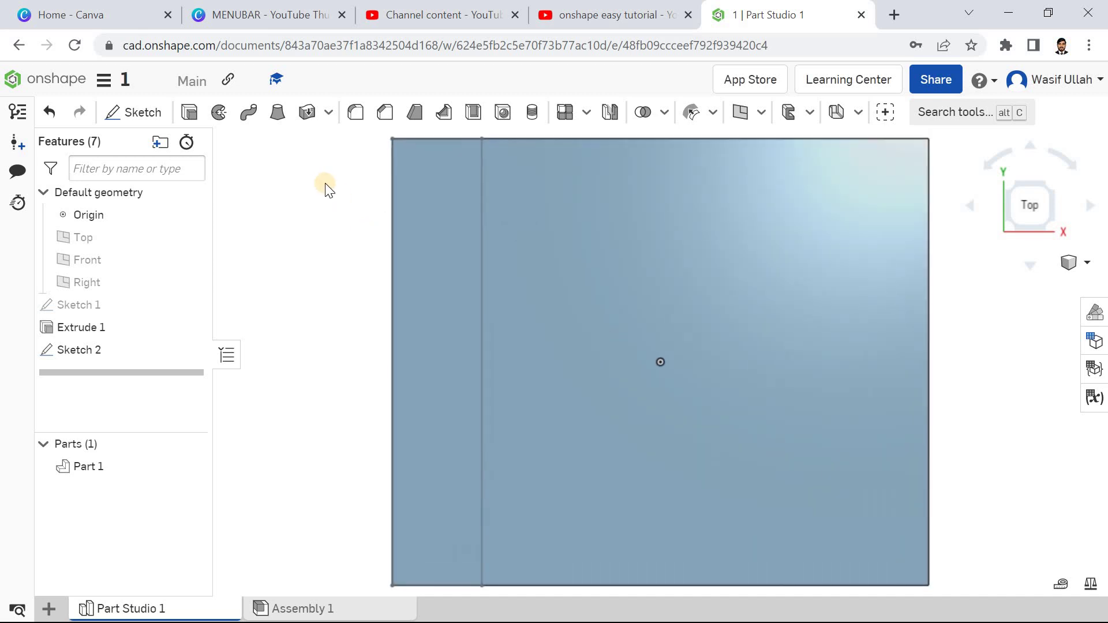
right_click(327, 189)
left_click(348, 249)
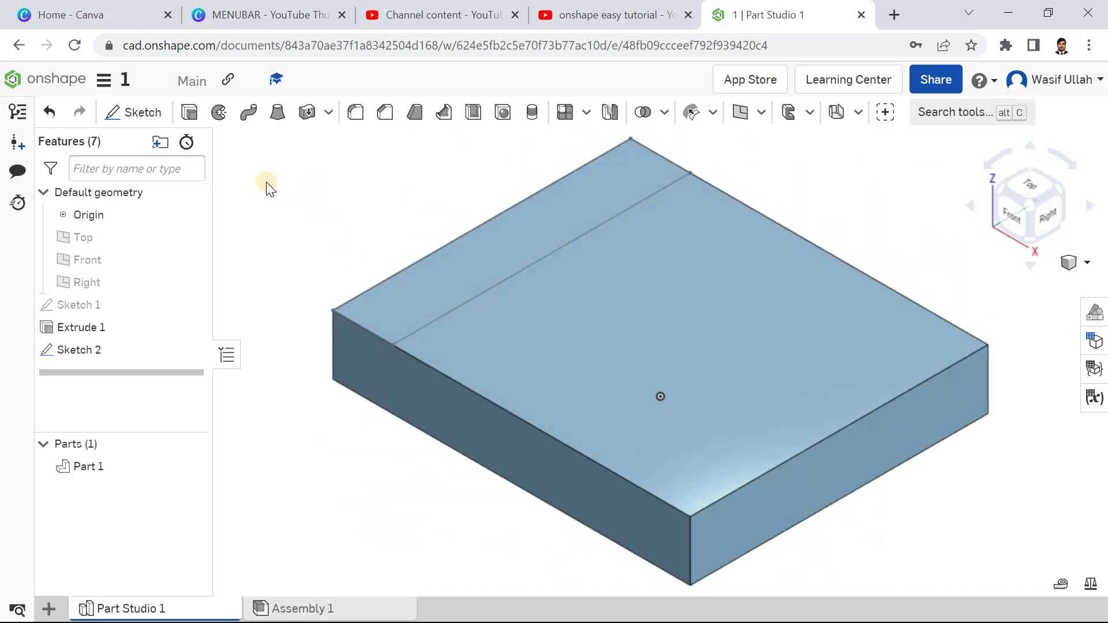
left_click(189, 114)
left_click(444, 270)
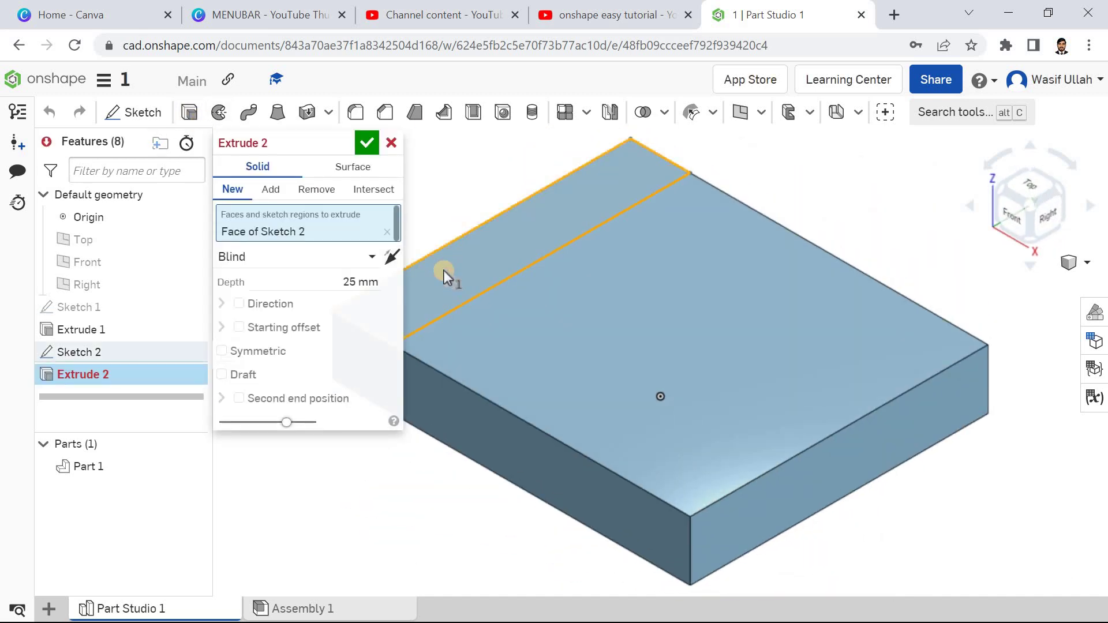
left_click(337, 280)
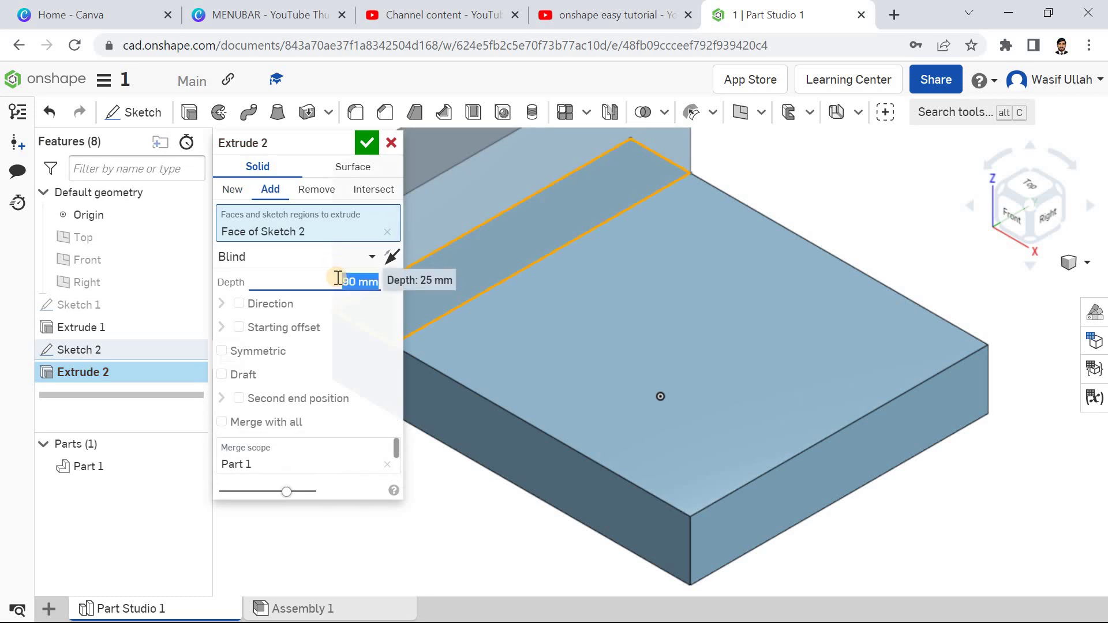
left_click(366, 145)
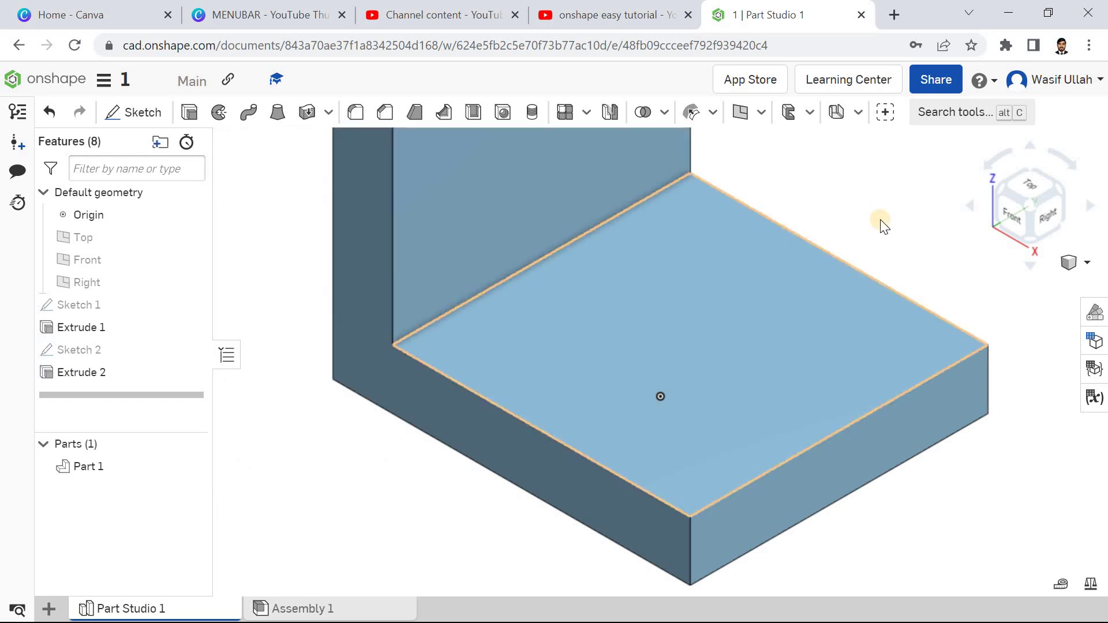
right_click(272, 226)
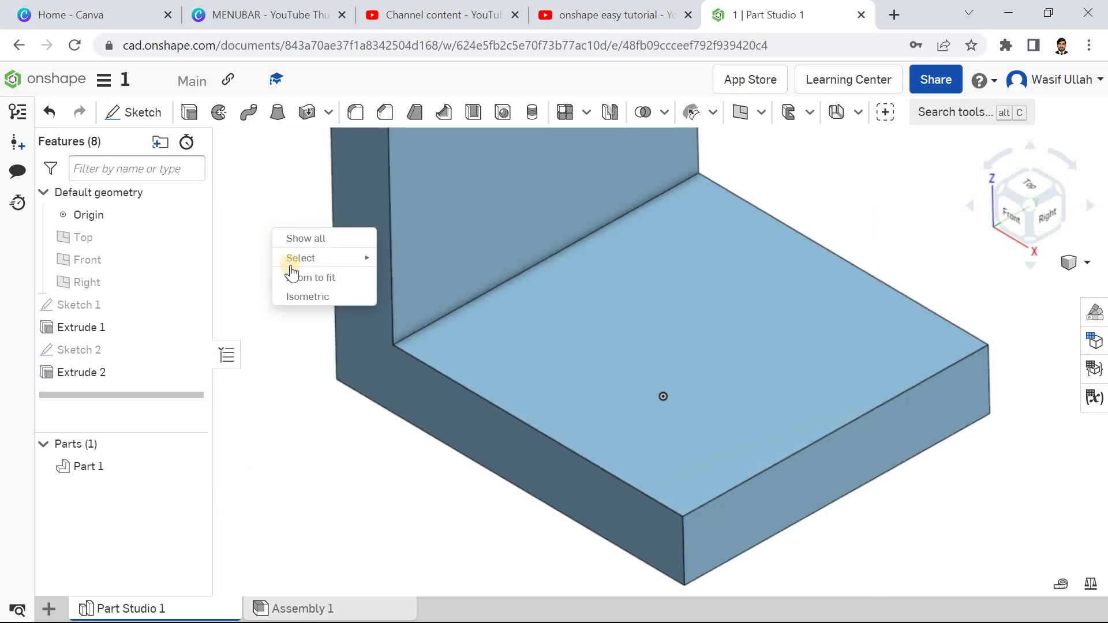
left_click(302, 297)
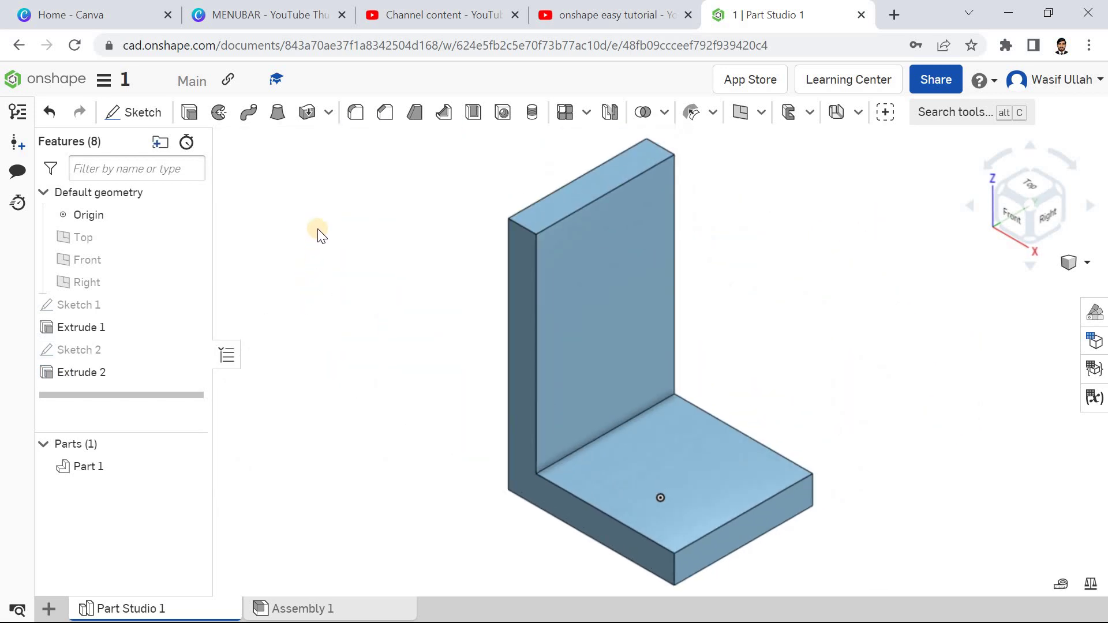
- Fillet the wall's two top edges with a 30 mm radius
left_click(356, 113)
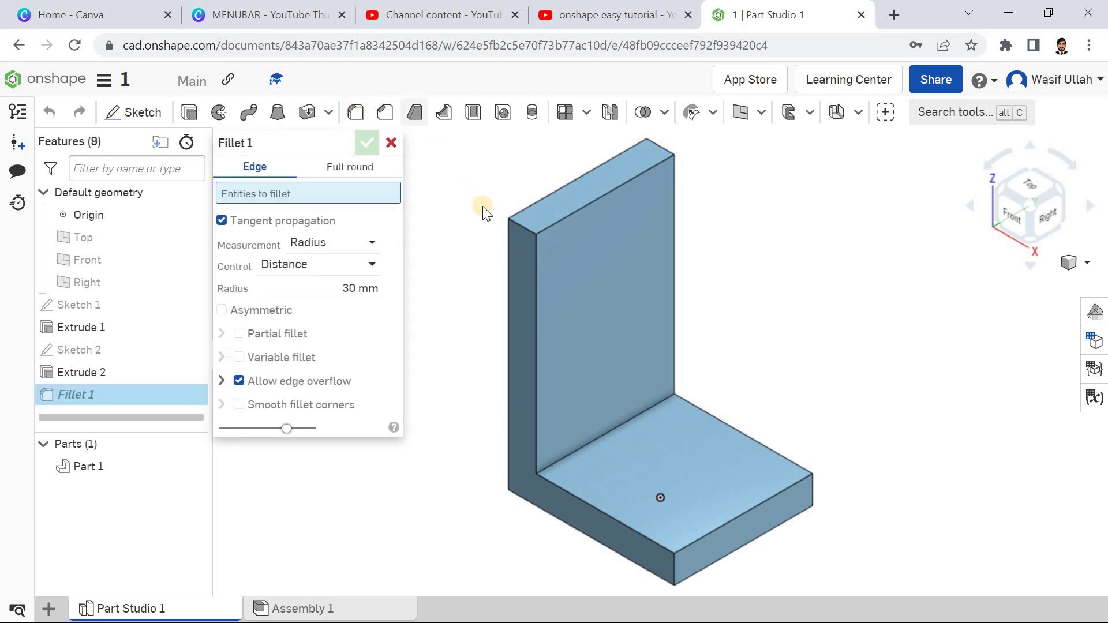
left_click(342, 287)
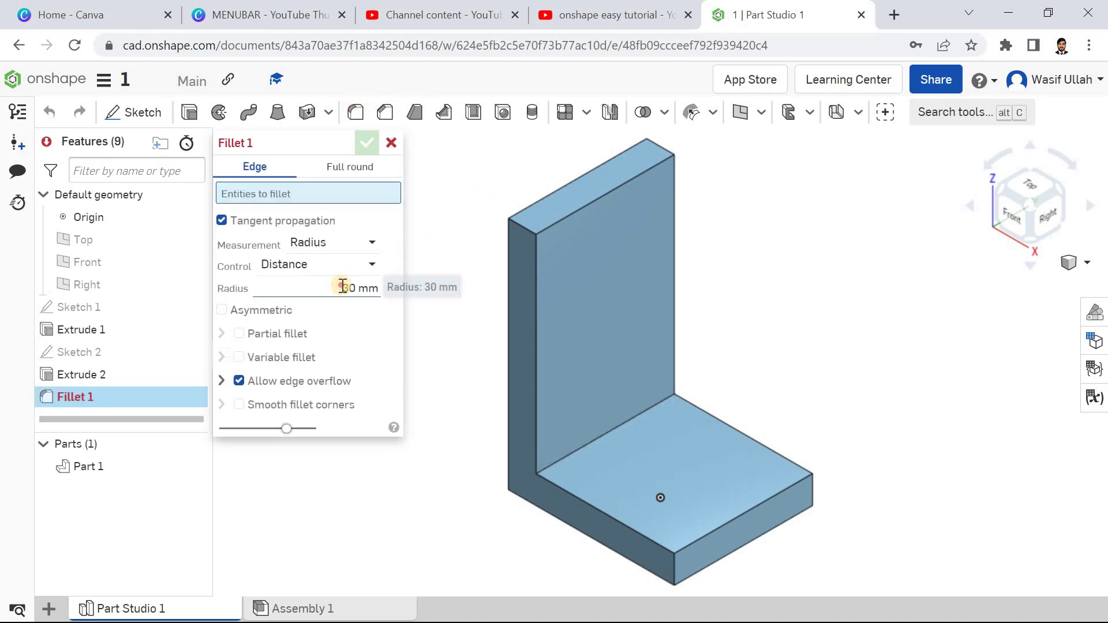
left_click(527, 229)
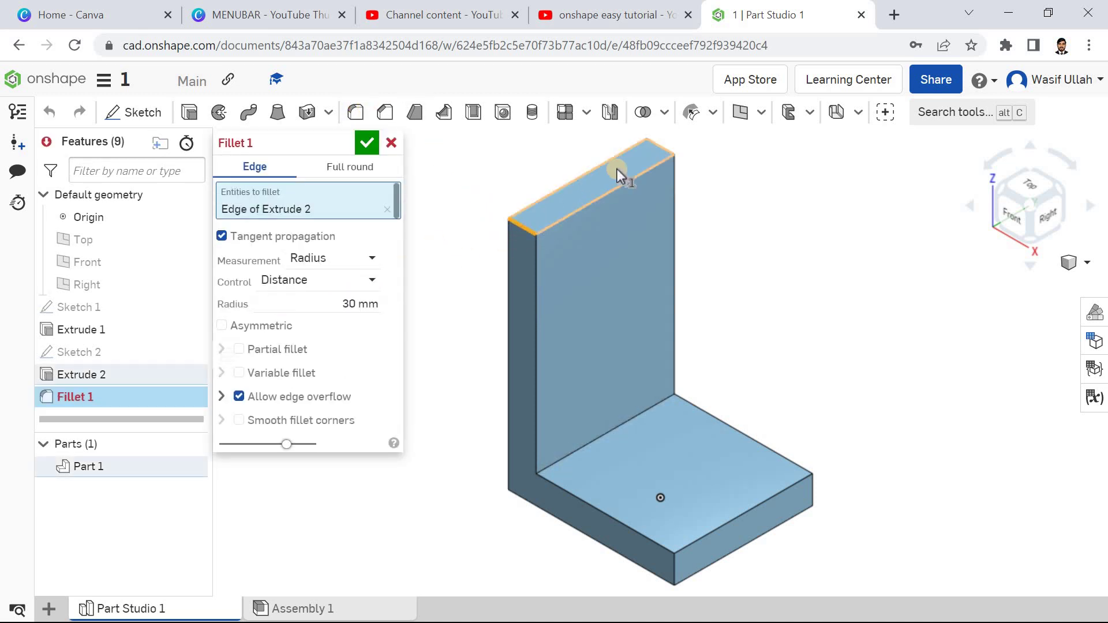
left_click(664, 152)
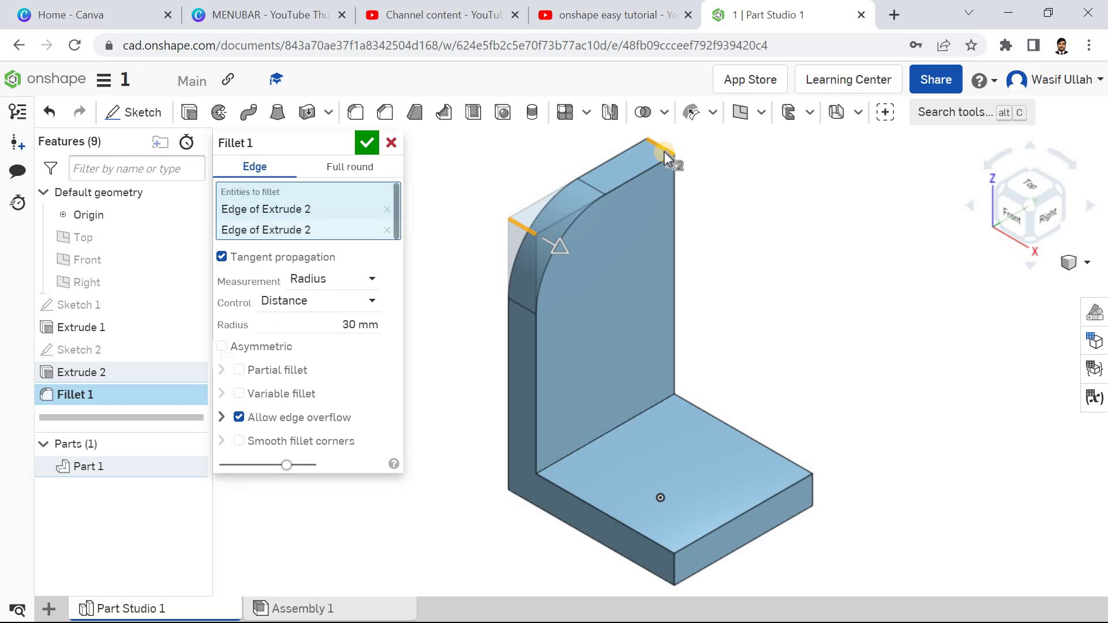
left_click(368, 143)
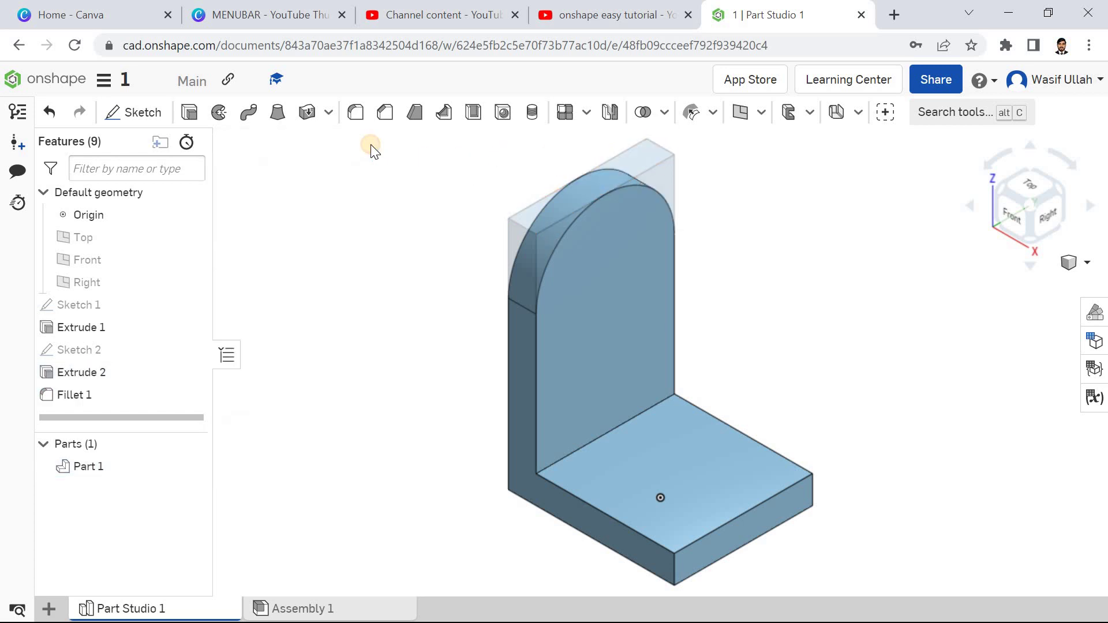
- Draw two concentric circles at the arc centre in a sketch on the wall's front face
left_click(138, 113)
left_click(592, 255)
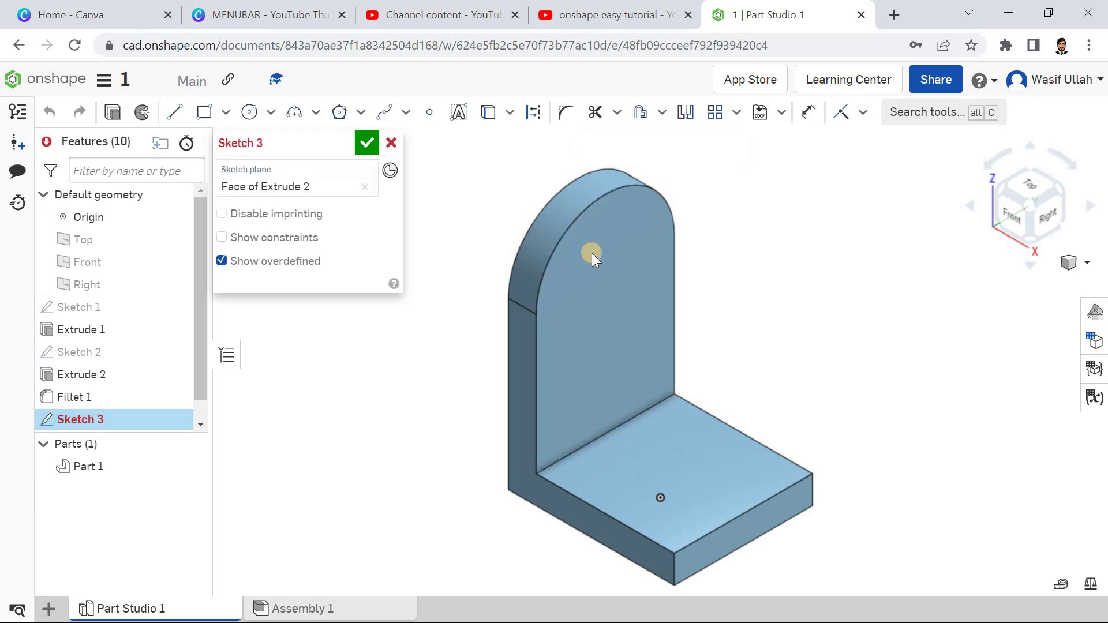
key("n")
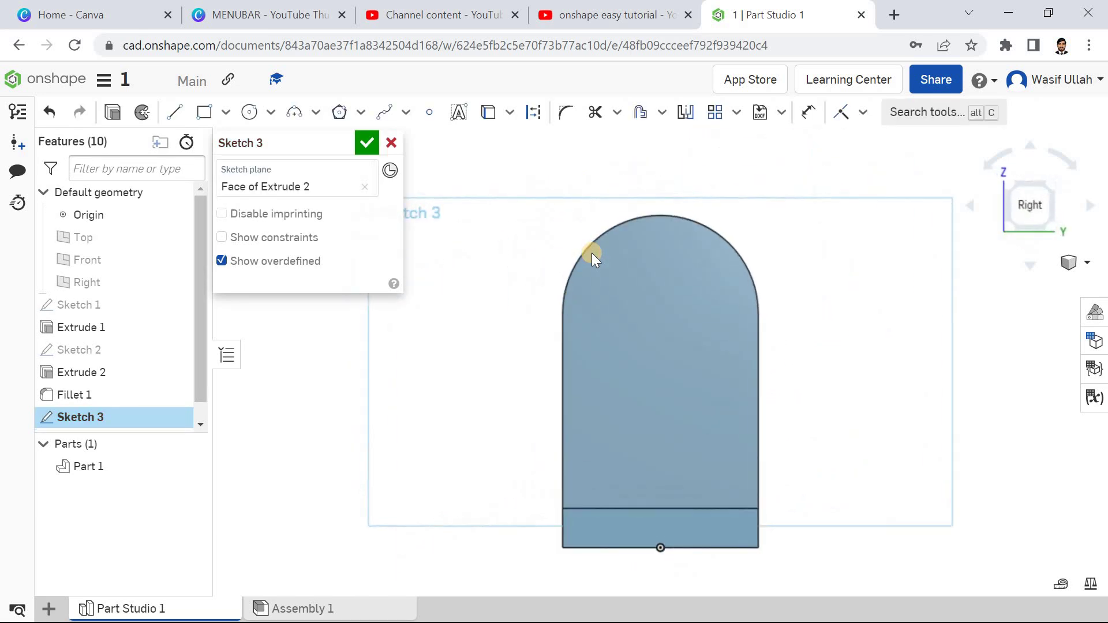
left_click(250, 112)
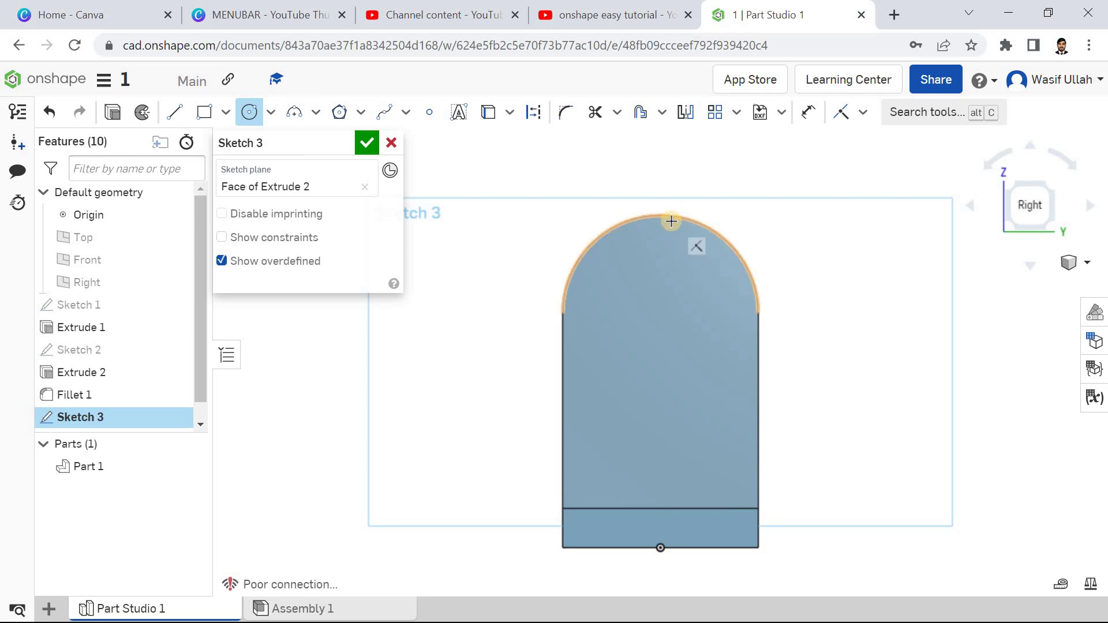
left_click(661, 305)
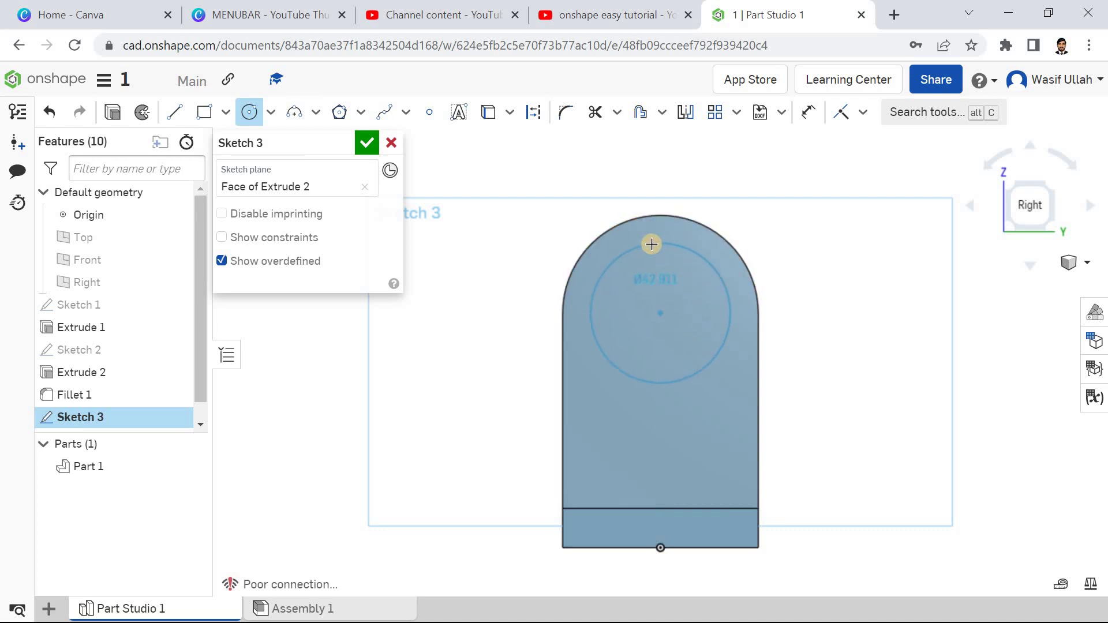
left_click(651, 244)
left_click(660, 314)
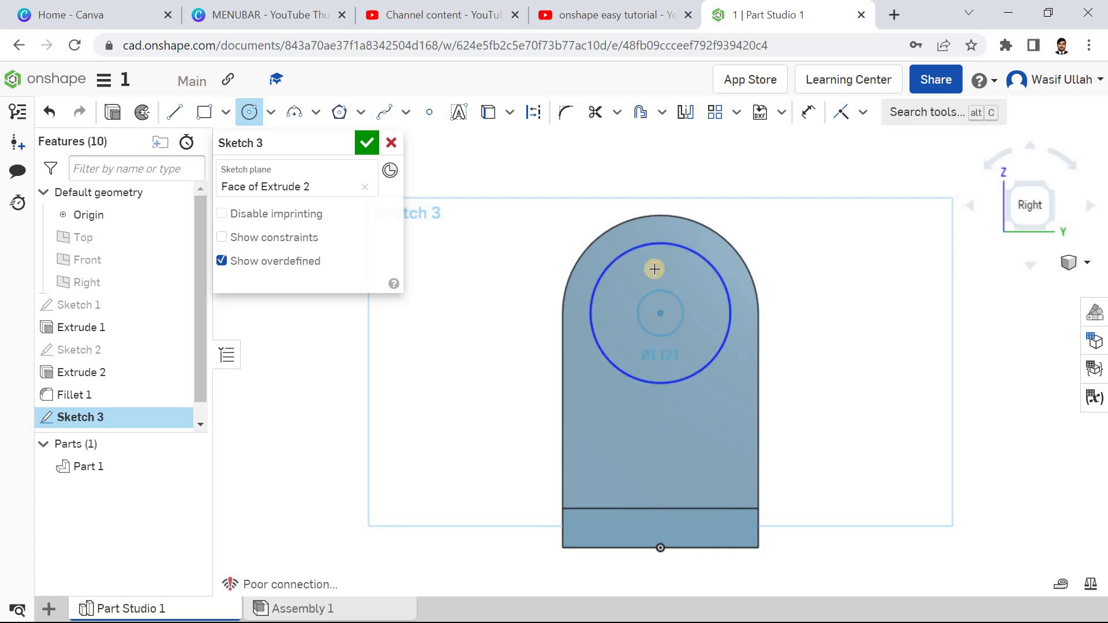
left_click(654, 268)
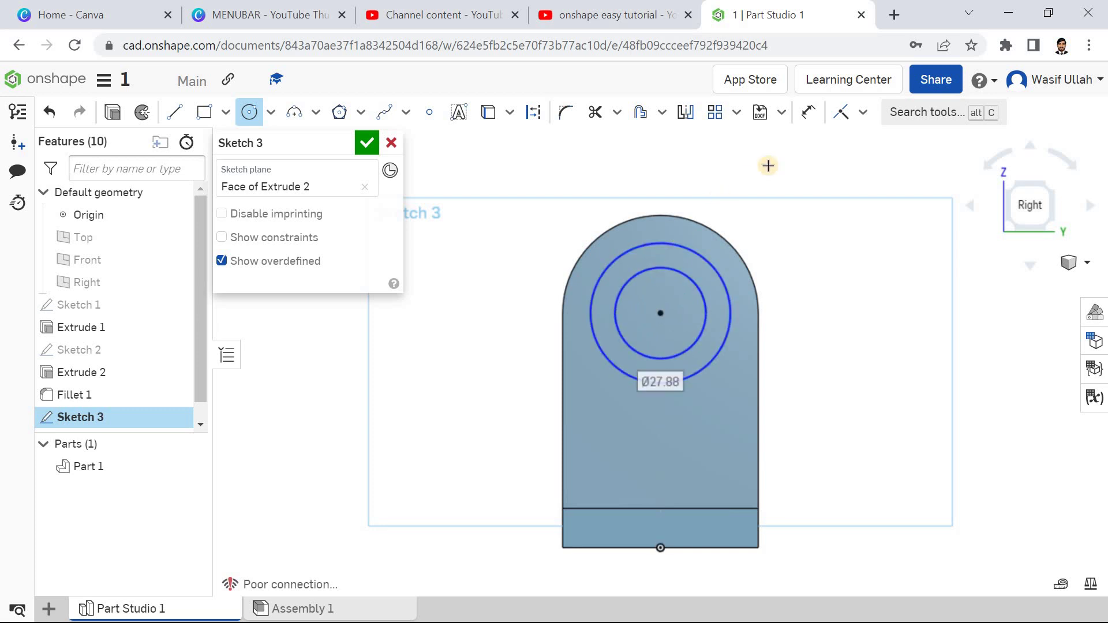
- Dimension the inner circle Ø20 and the outer Ø30, then finish Sketch 3
left_click(808, 112)
key("d")
left_click(661, 274)
left_click(658, 292)
type("20")
key("Return")
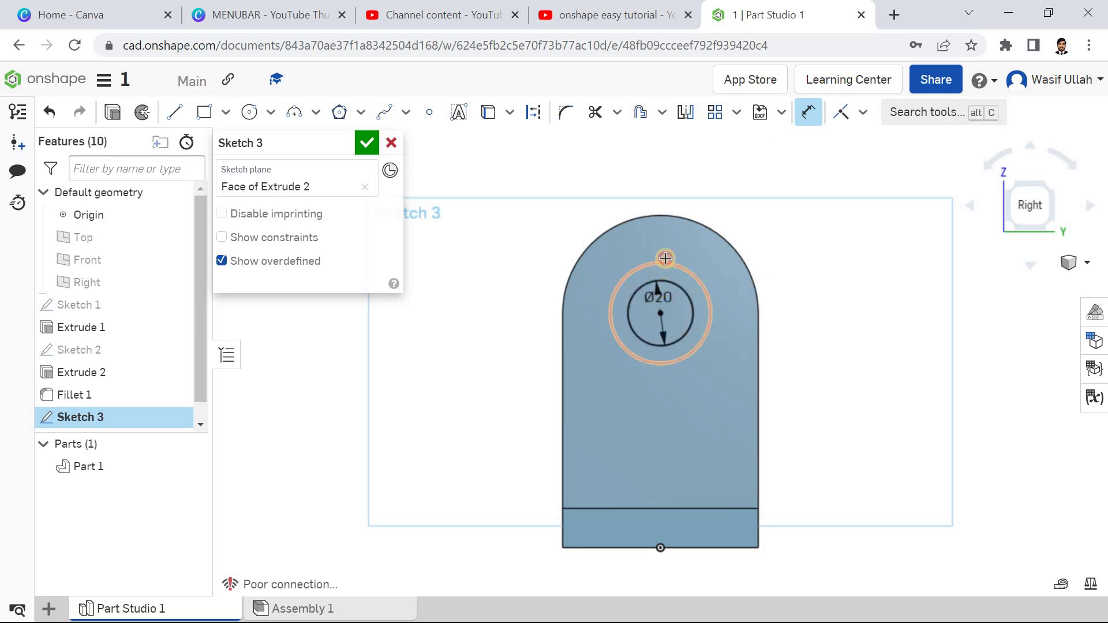
left_click(664, 266)
left_click(667, 242)
type("3")
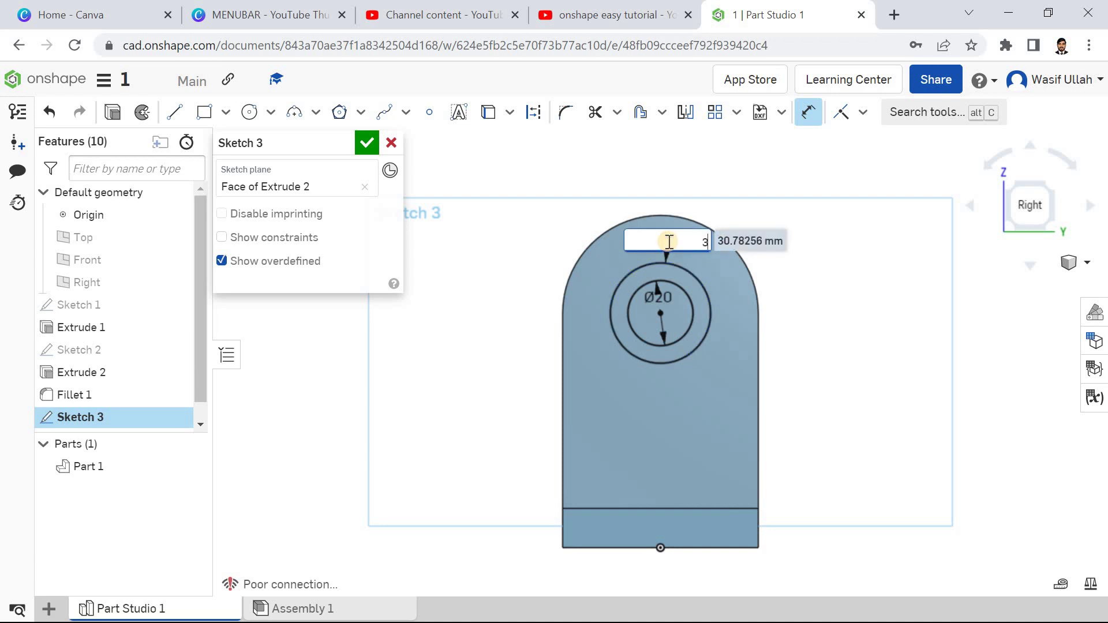
type("0")
key("Return")
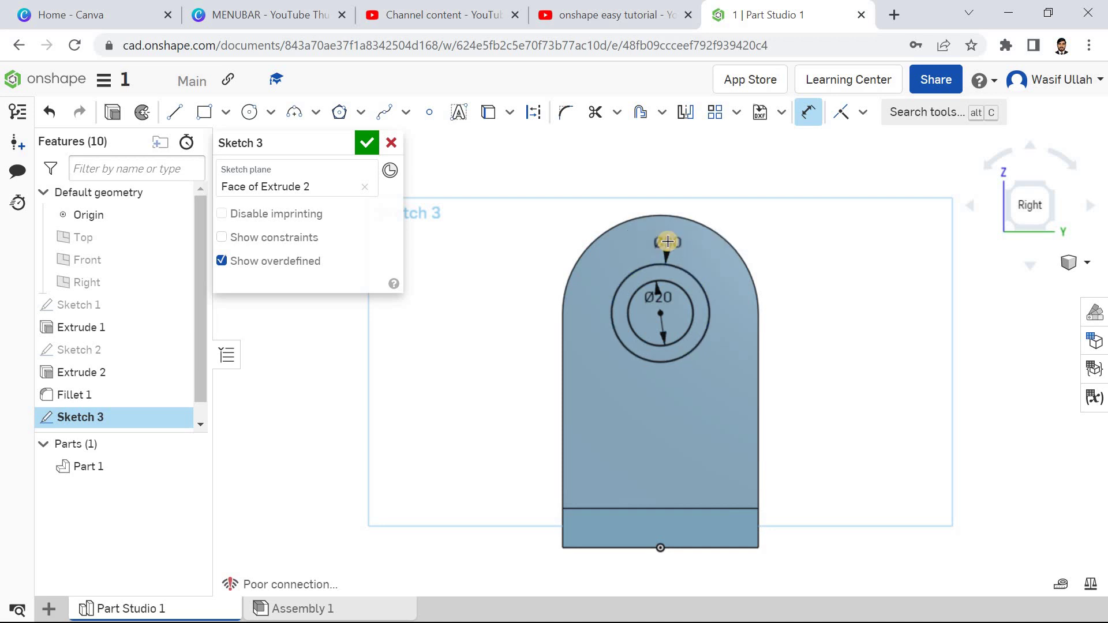
left_click(367, 143)
- Extrude the ring between the Ø20 and Ø30 circles, added to Part 1 as a boss
right_click(380, 196)
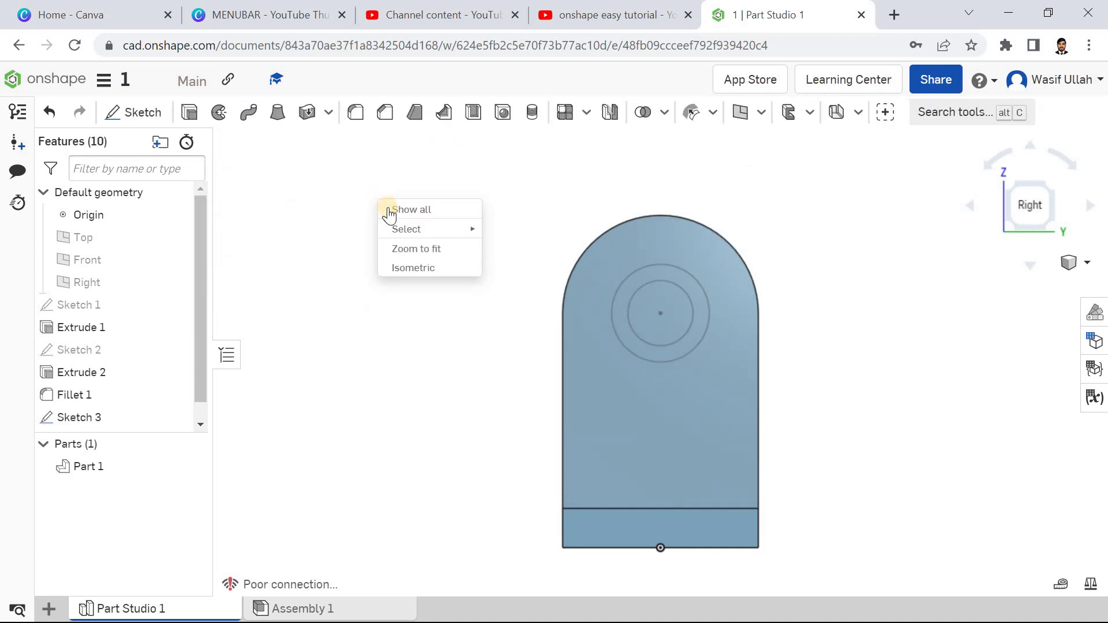
left_click(407, 265)
left_click(190, 112)
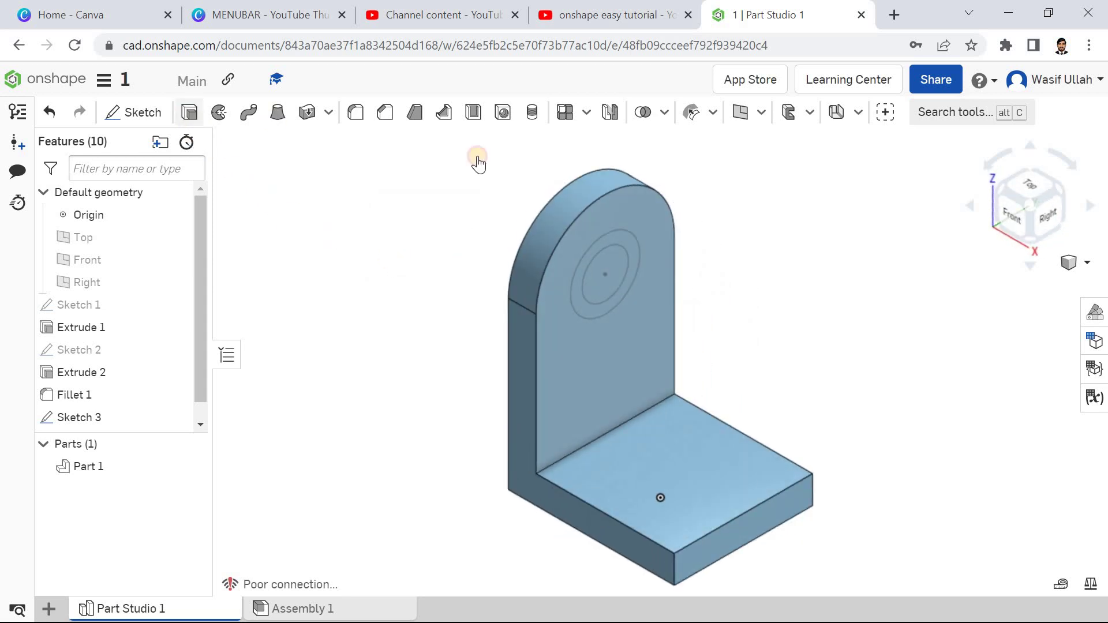
left_click(607, 307)
left_click(347, 287)
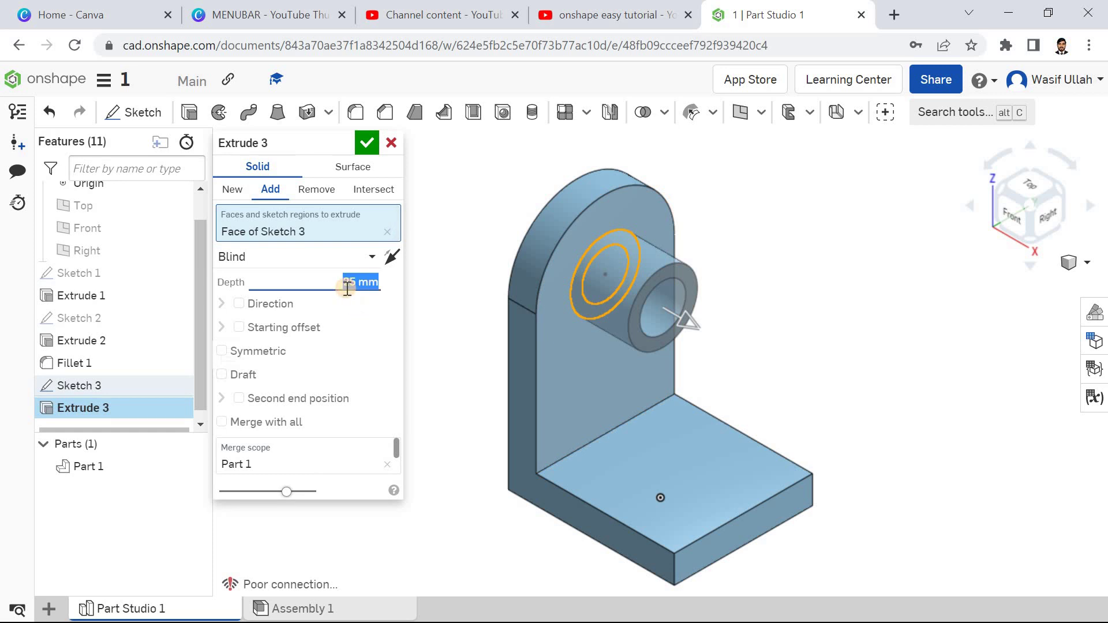
left_click(365, 143)
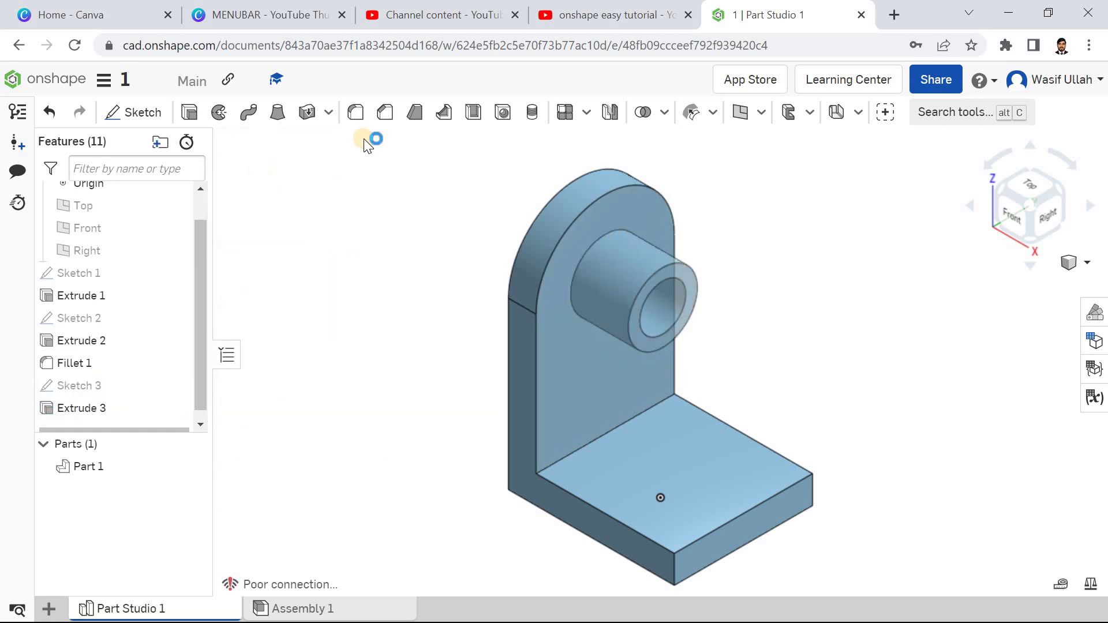
right_click(358, 209)
left_click(369, 270)
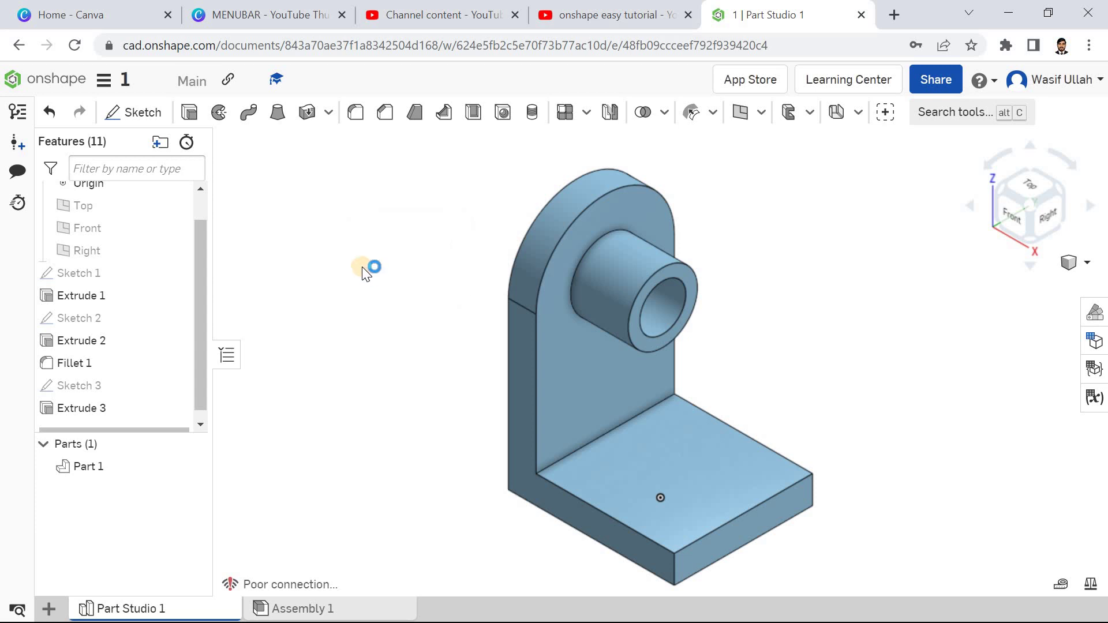
- Create Plane 1 as a mid plane between the bracket's two opposite side faces
left_click(762, 114)
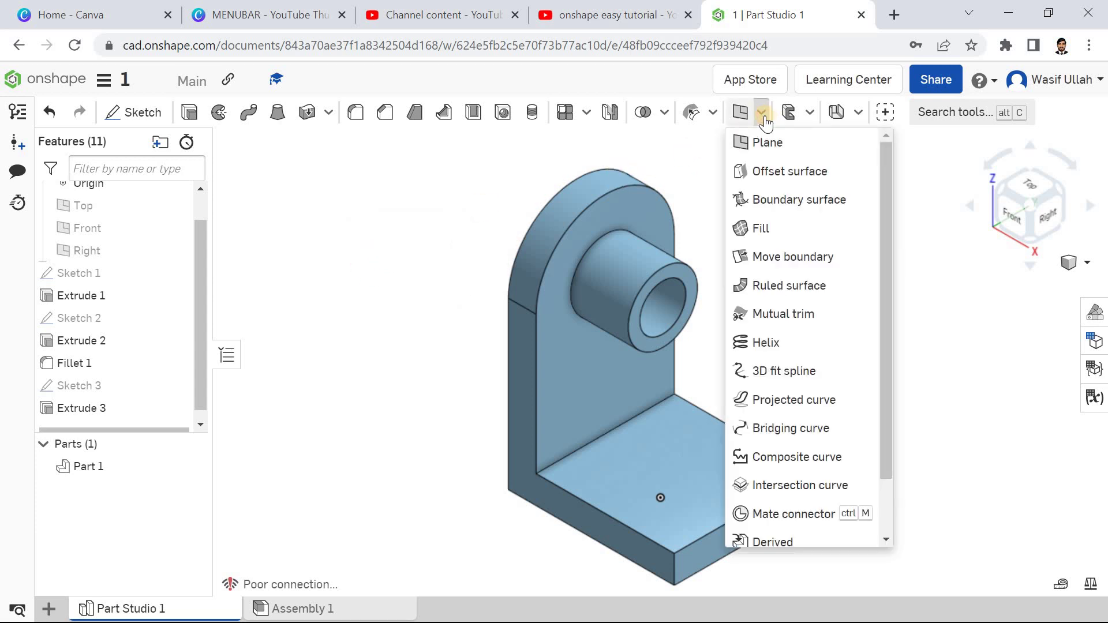
left_click(763, 144)
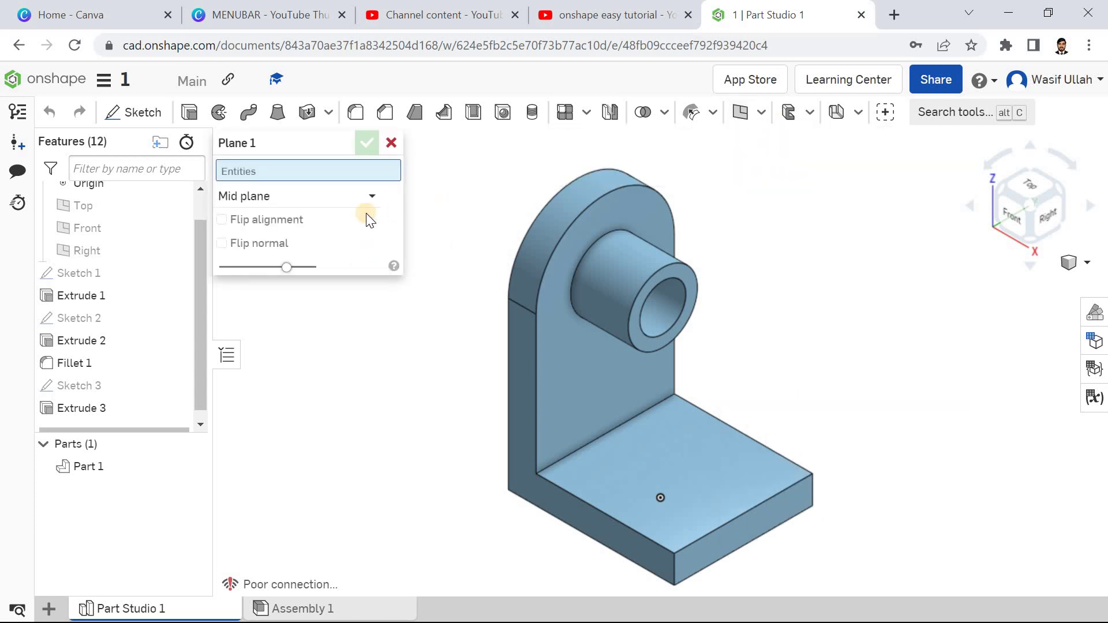
left_click(285, 199)
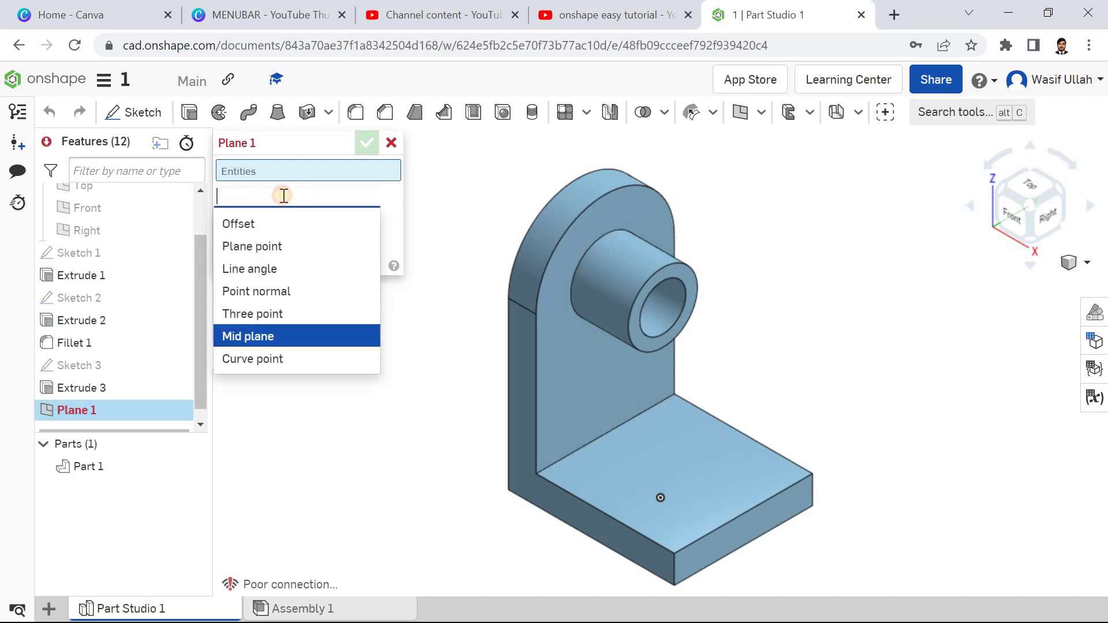
left_click(288, 336)
left_click(564, 502)
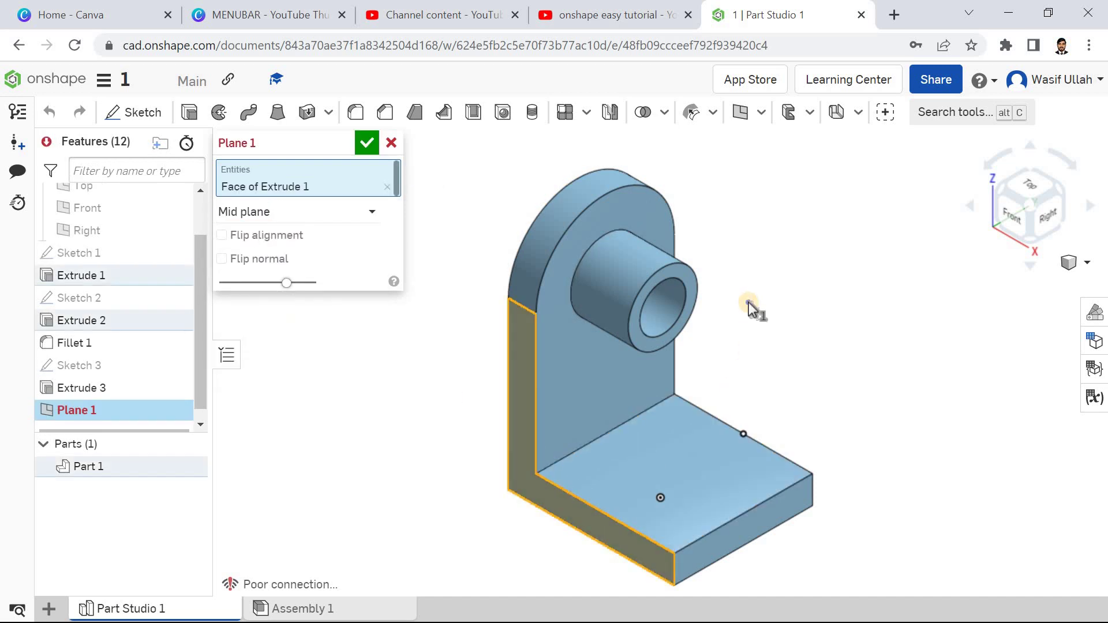
right_click_drag(741, 303, 658, 306)
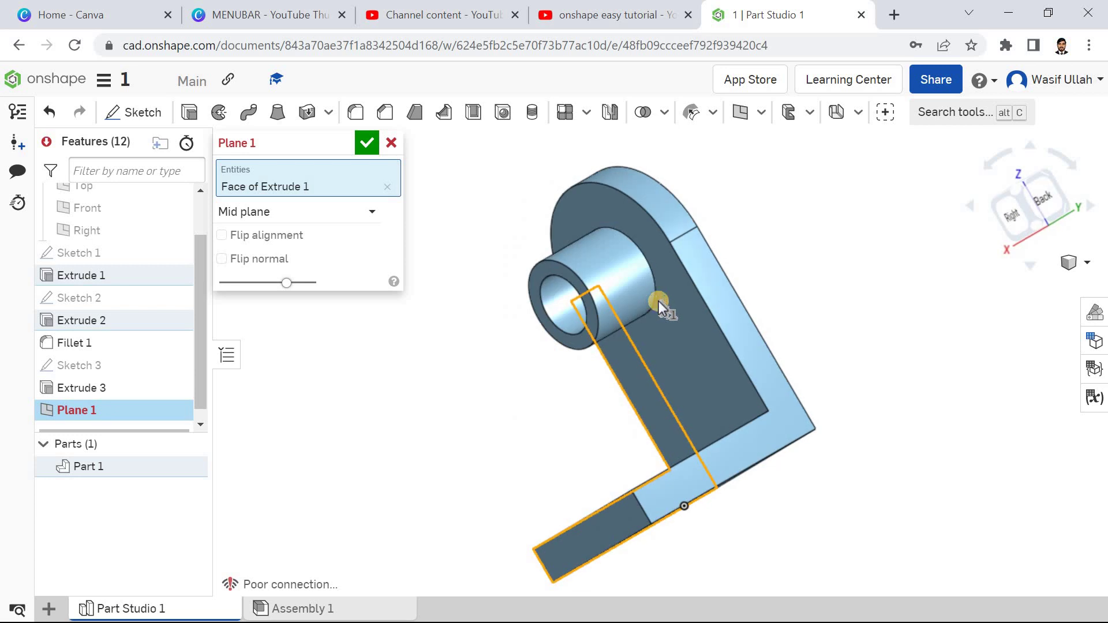
left_click(730, 317)
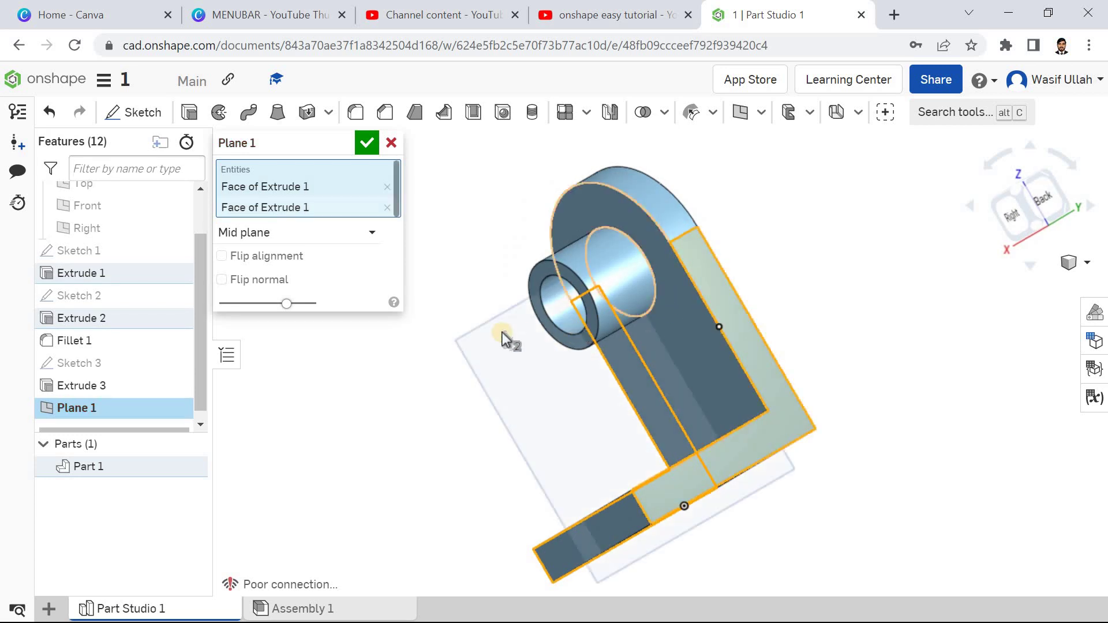
left_click(365, 143)
right_click(373, 162)
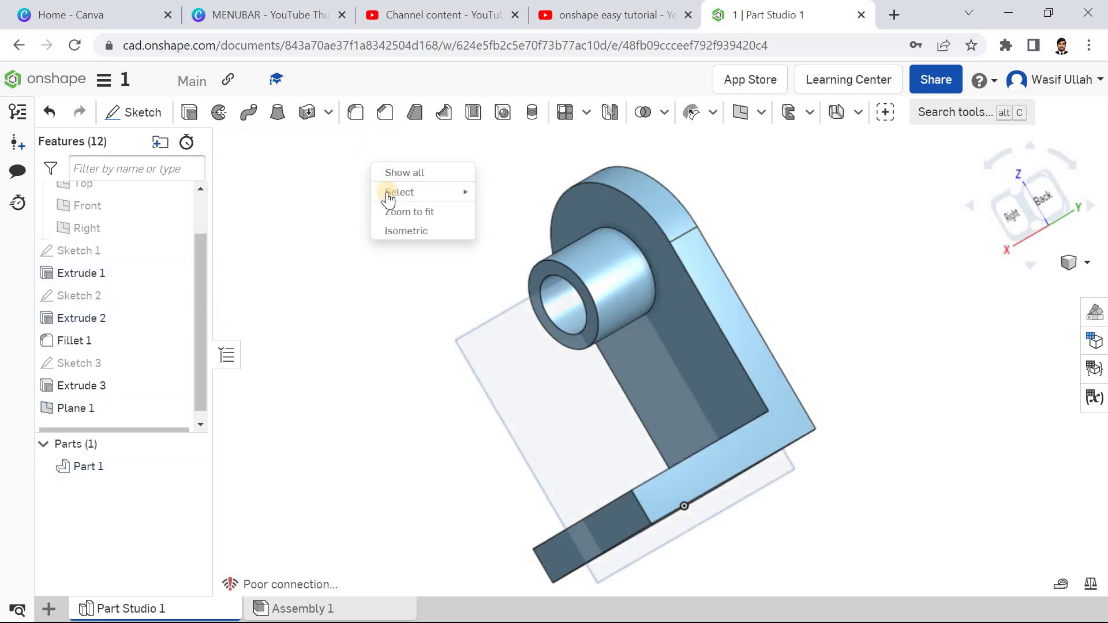
left_click(388, 232)
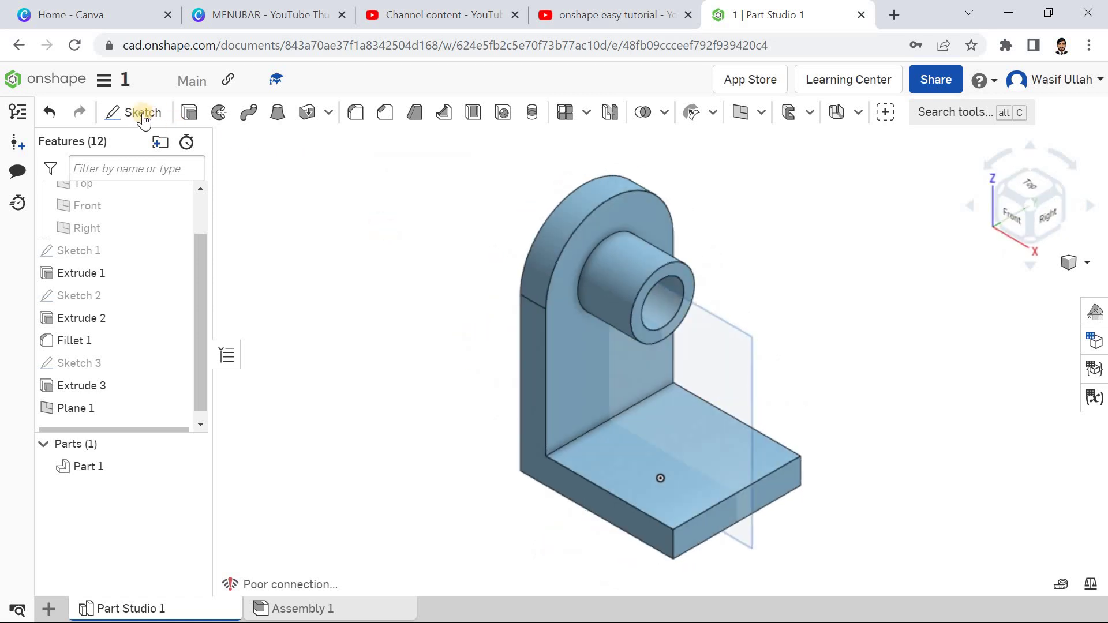
- Draw the four-sided rib outline in the L's inner corner in a sketch on Plane 1
left_click(134, 111)
left_click(716, 358)
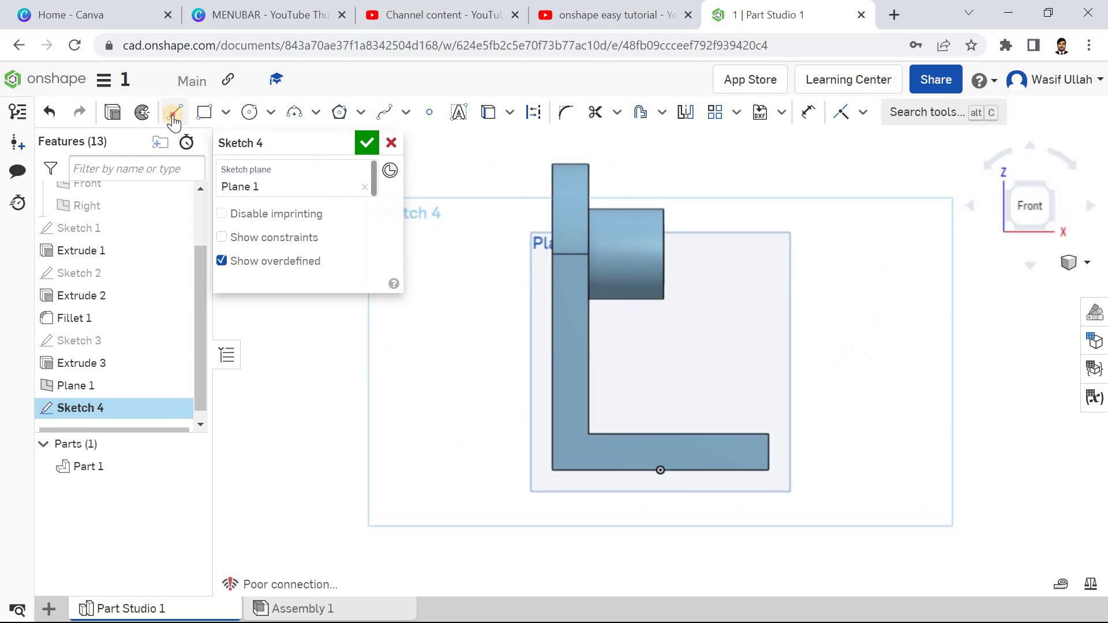
left_click(175, 112)
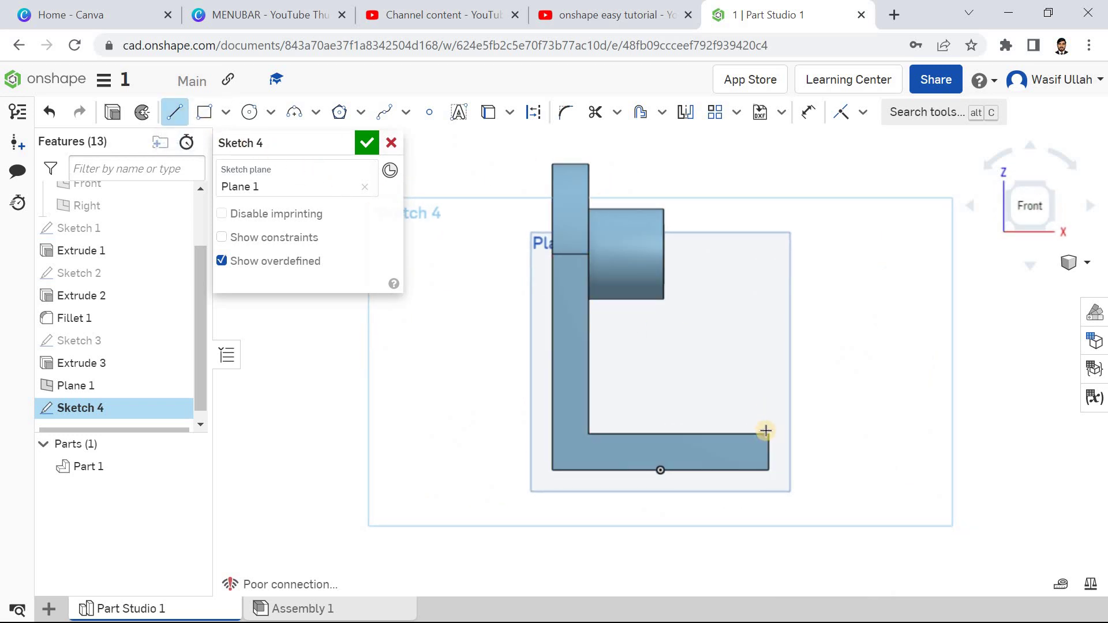
scroll(766, 431, "up", 5)
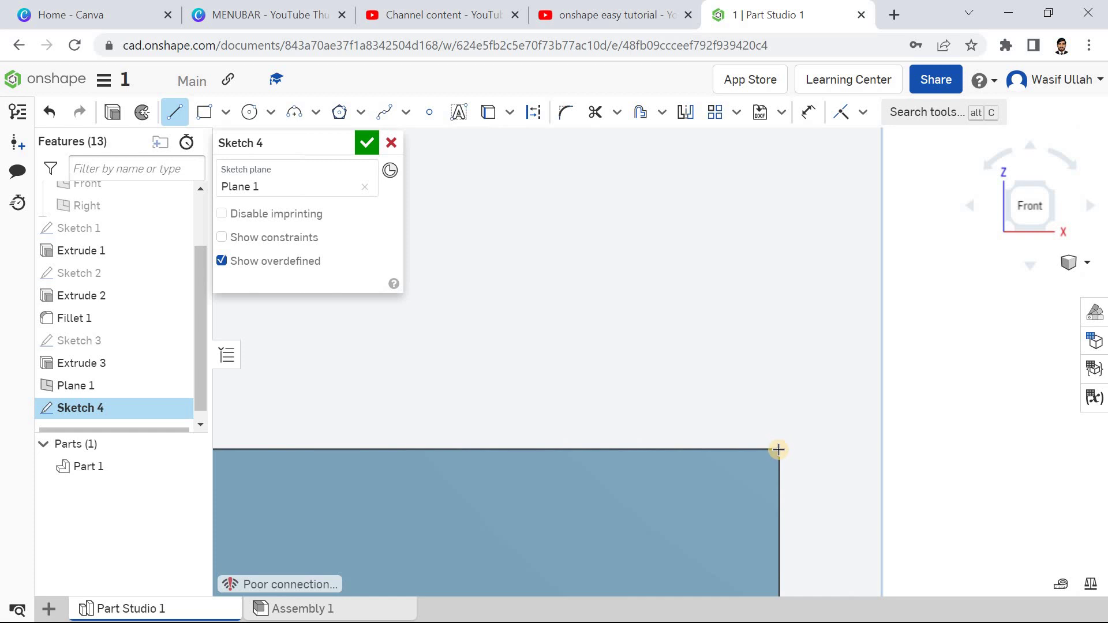
scroll(711, 443, "down", 5)
left_click(704, 445)
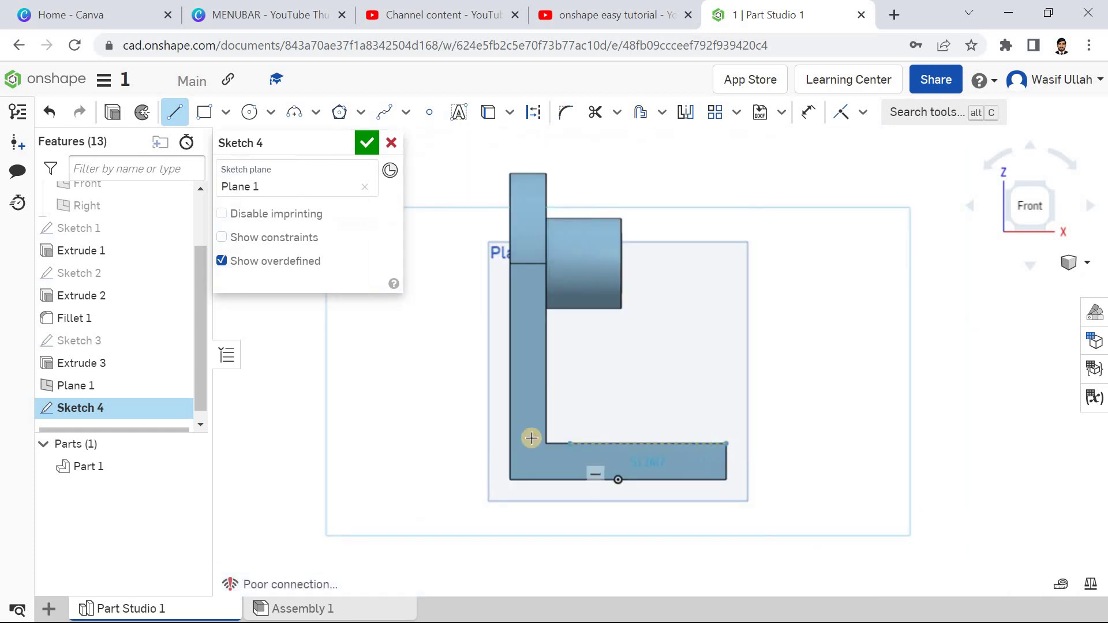
scroll(559, 448, "up", 4)
left_click(564, 452)
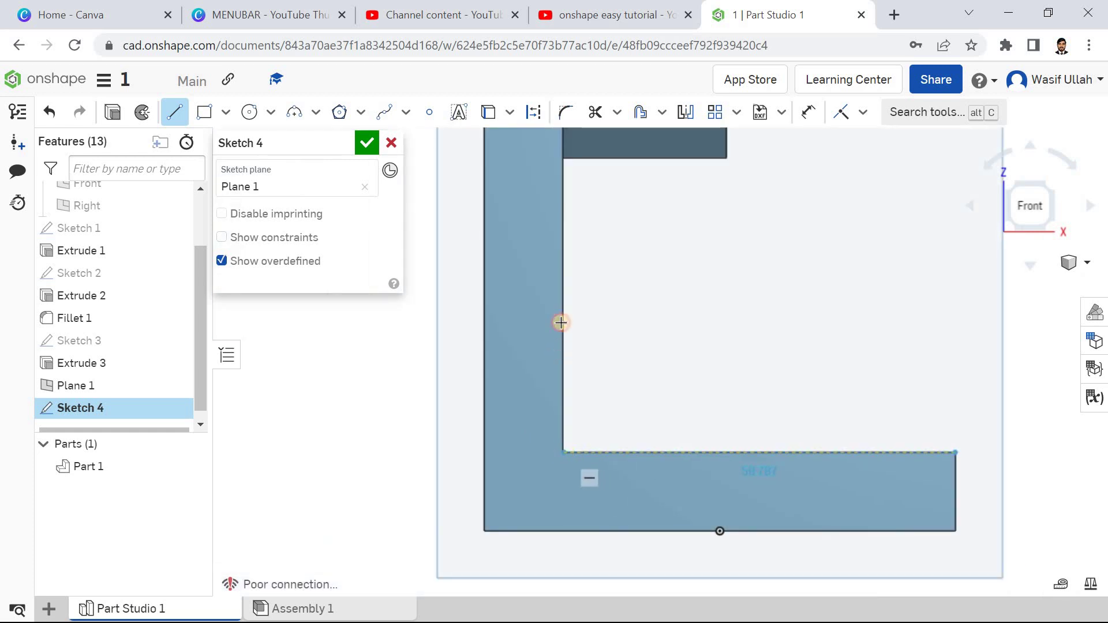
left_click(563, 155)
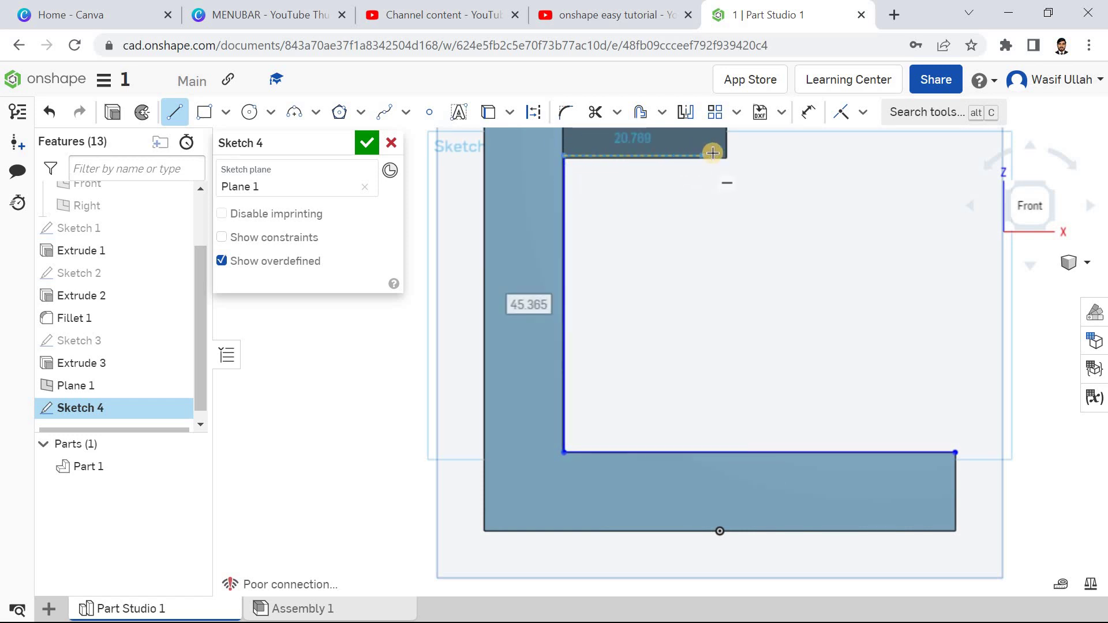
scroll(721, 153, "up", 5)
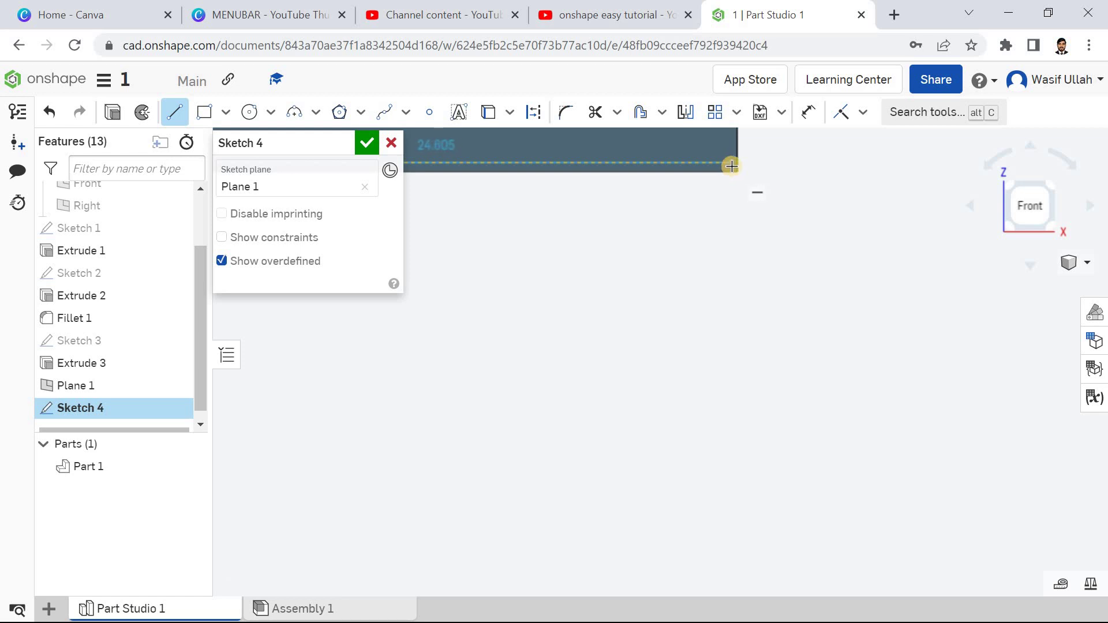
left_click(731, 166)
scroll(731, 168, "down", 5)
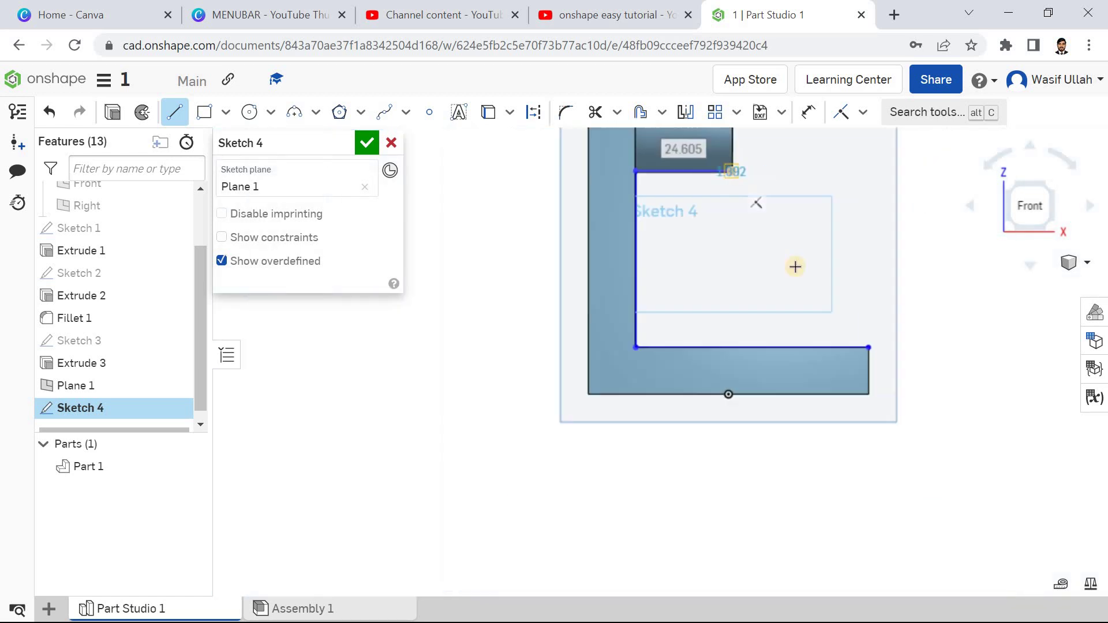
left_click(868, 347)
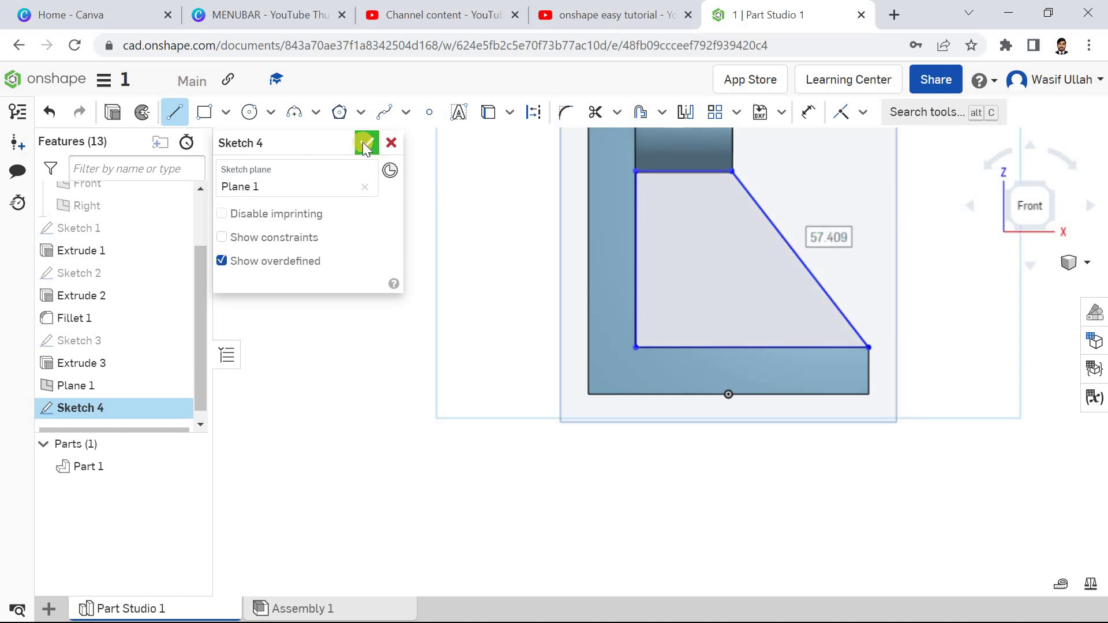
- Dimension the rib's top edge 25 mm and bottom edge 60 mm
left_click(808, 112)
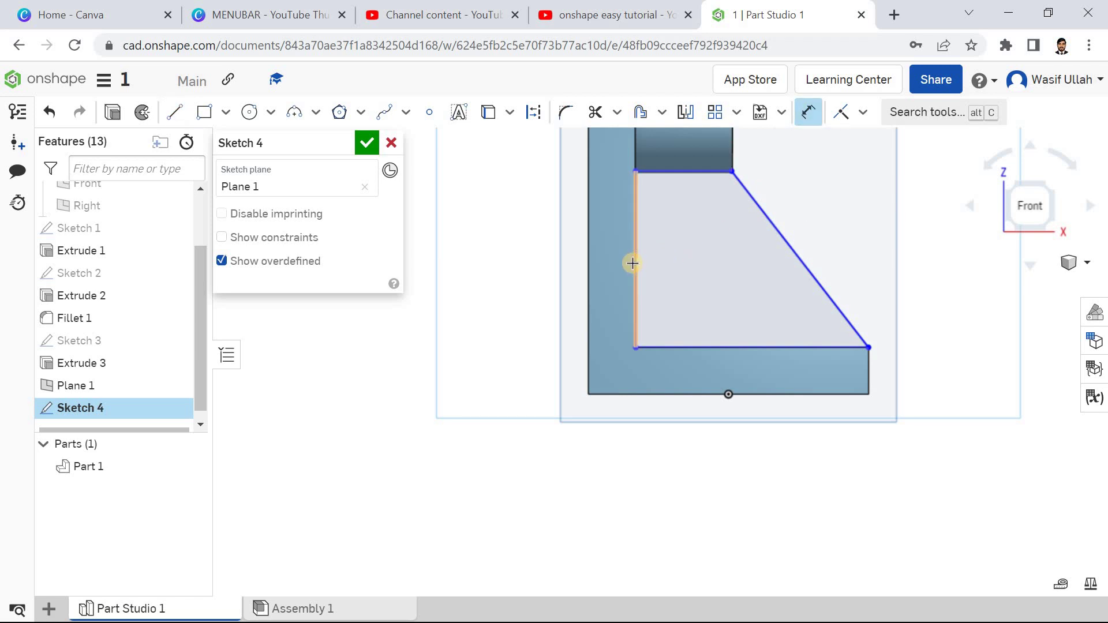
scroll(633, 260, "down", 3)
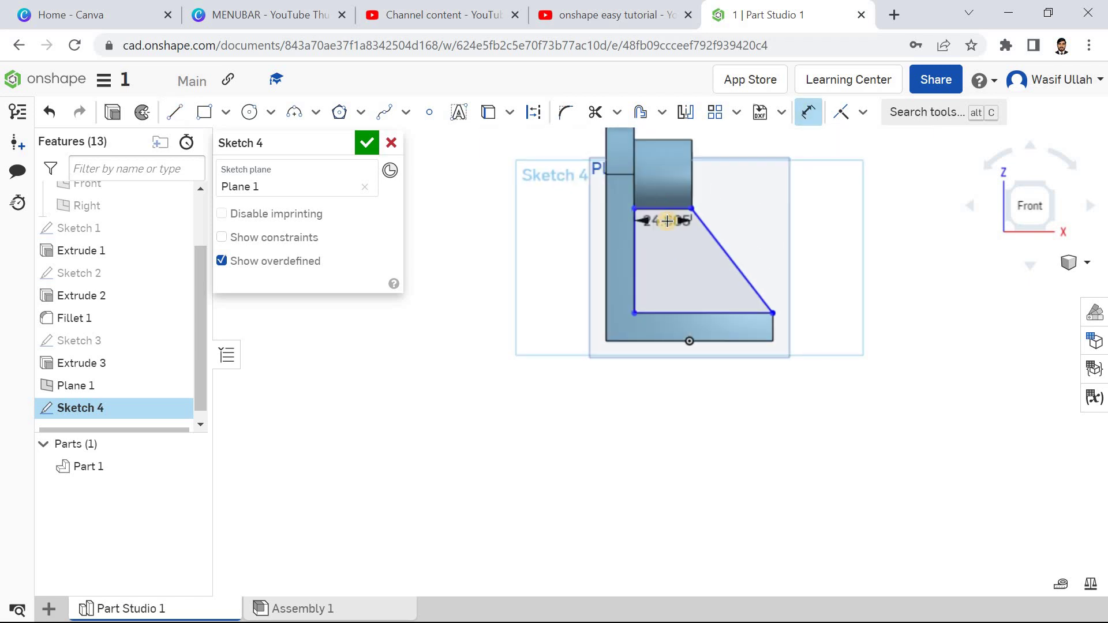
left_click(667, 221)
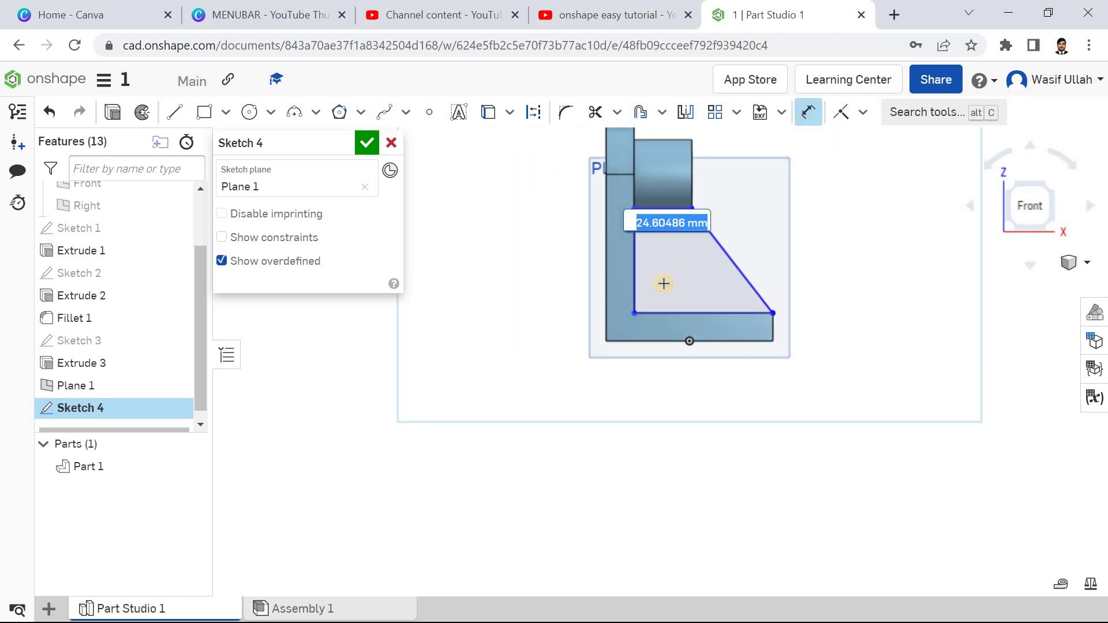
type("25")
key("Return")
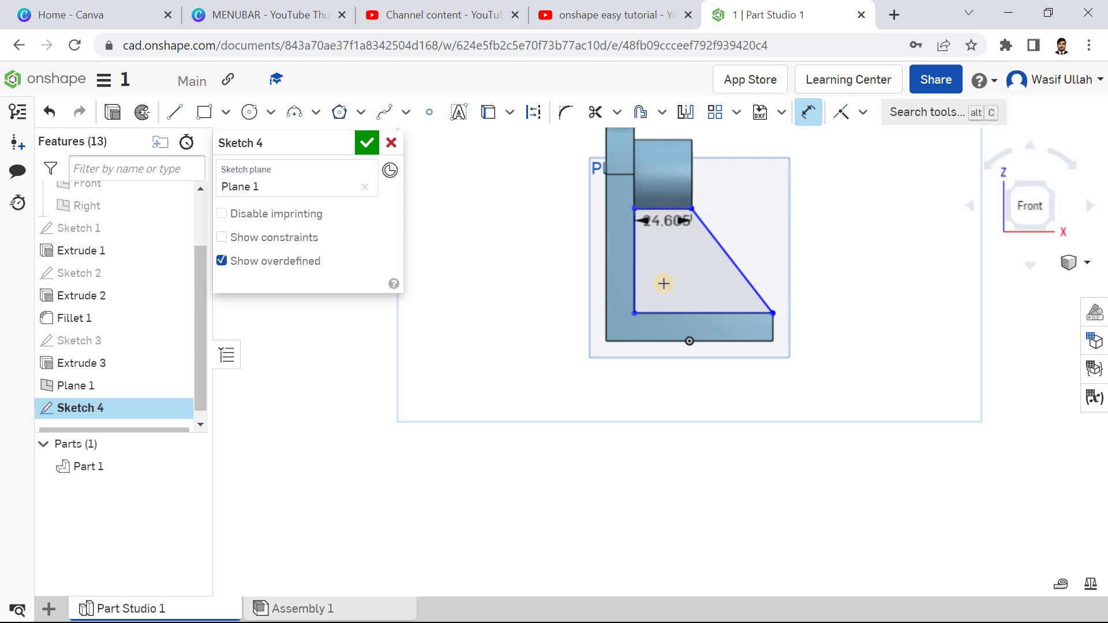
scroll(646, 289, "up", 3)
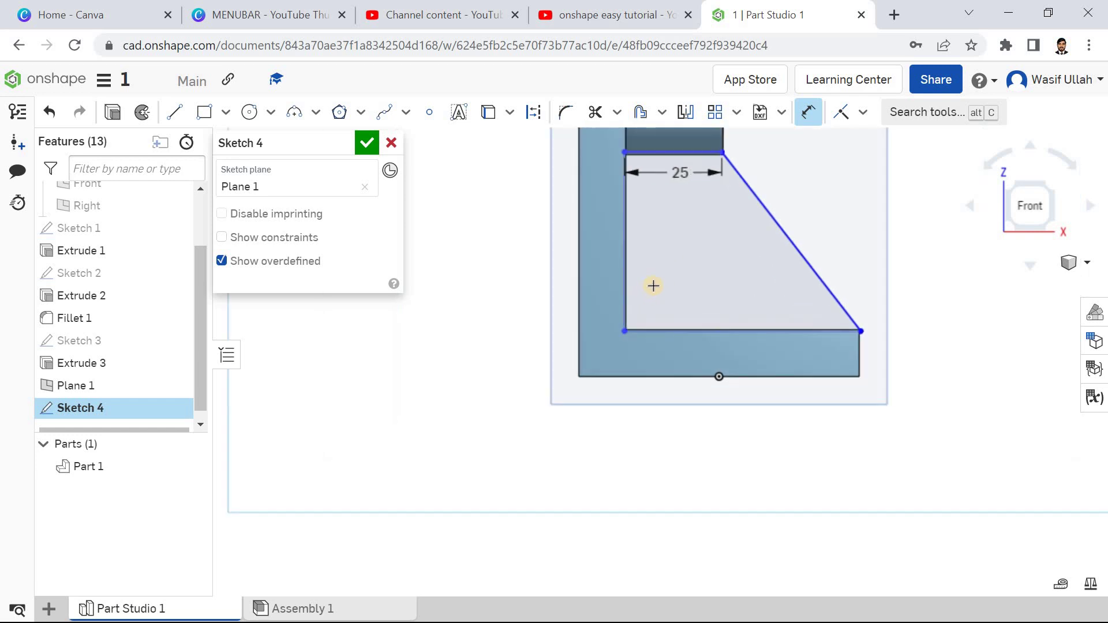
left_click(745, 335)
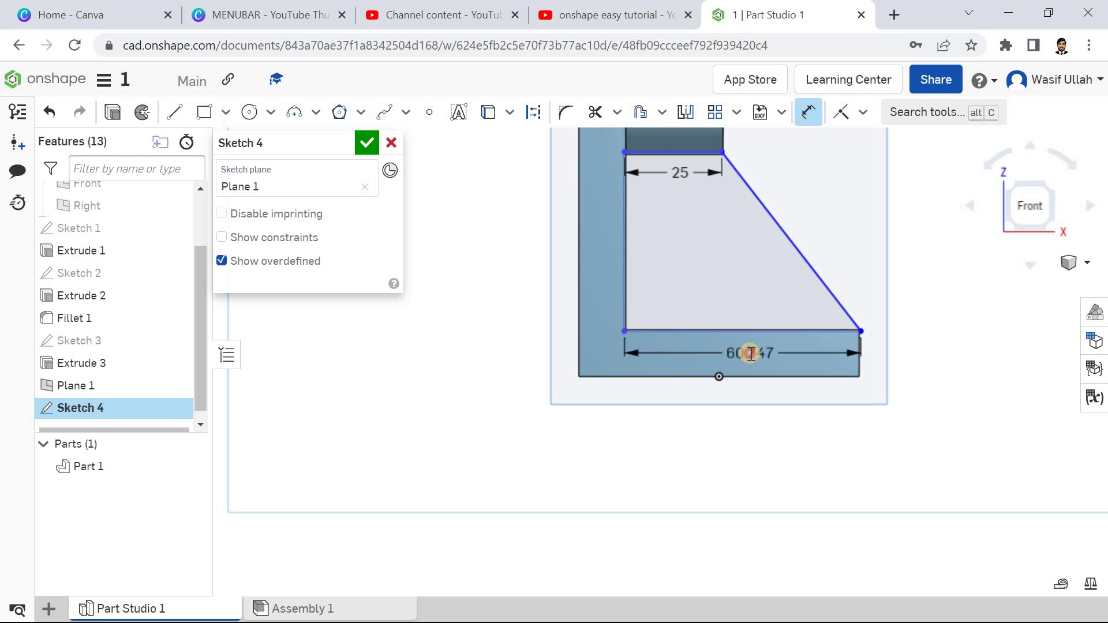
left_click(750, 355)
type("6")
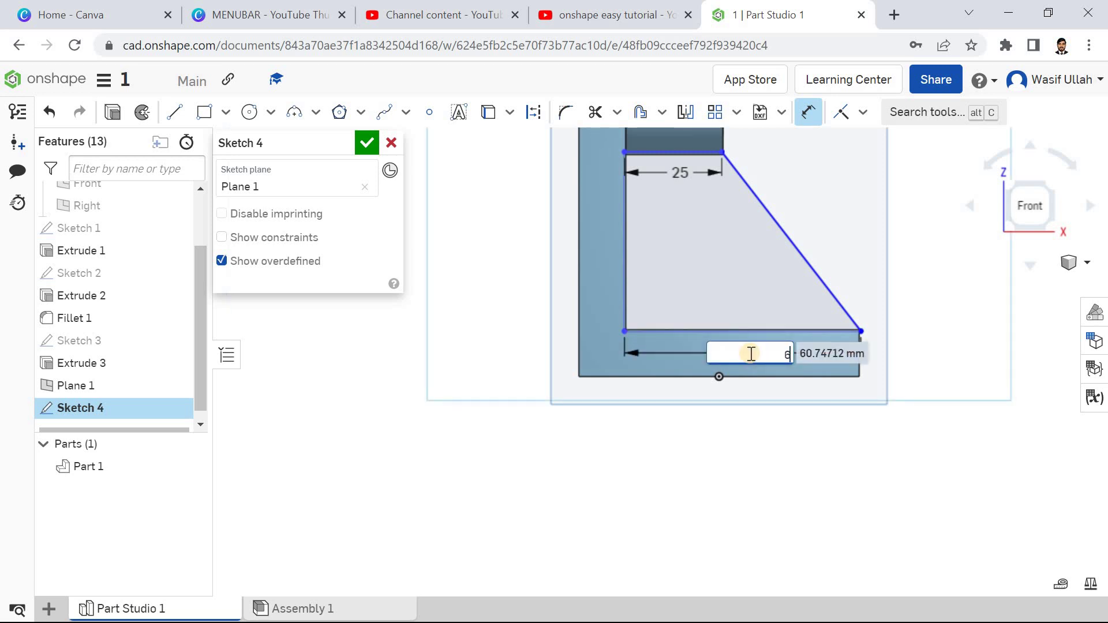
type("0")
key("Return")
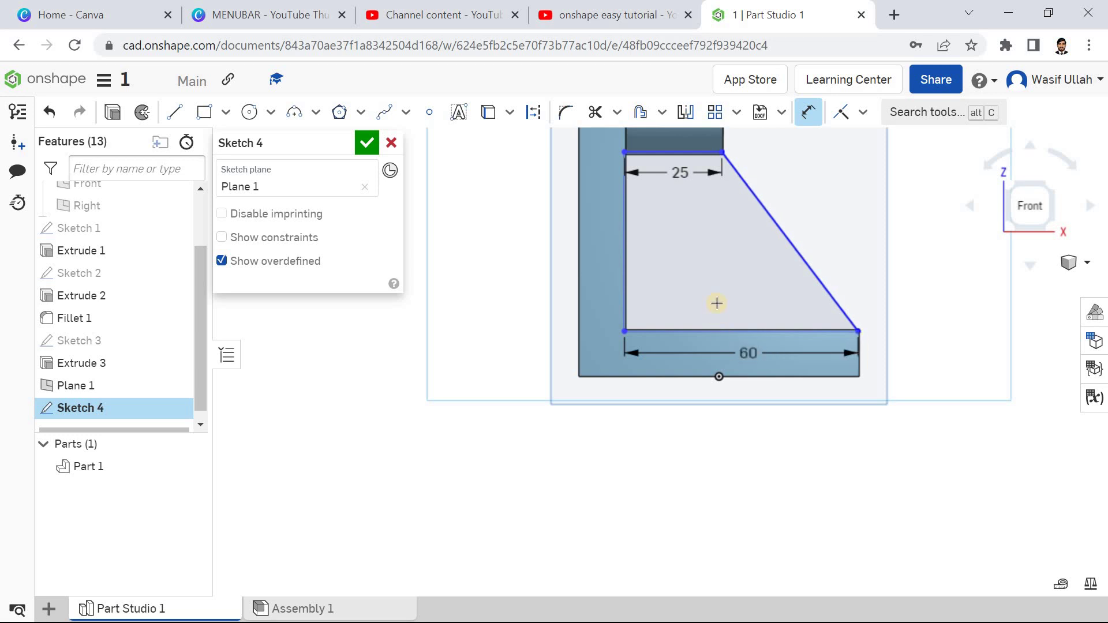
- Make the rib's bottom-right point coincident with the base's top-right corner
scroll(870, 258, "up", 5)
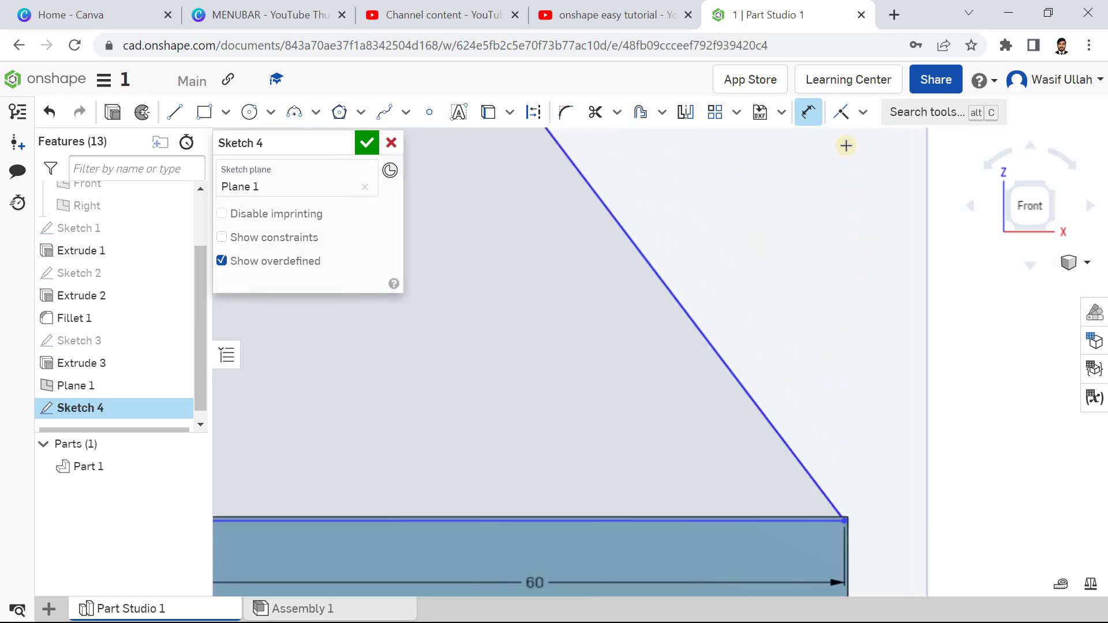
left_click(863, 112)
left_click(865, 143)
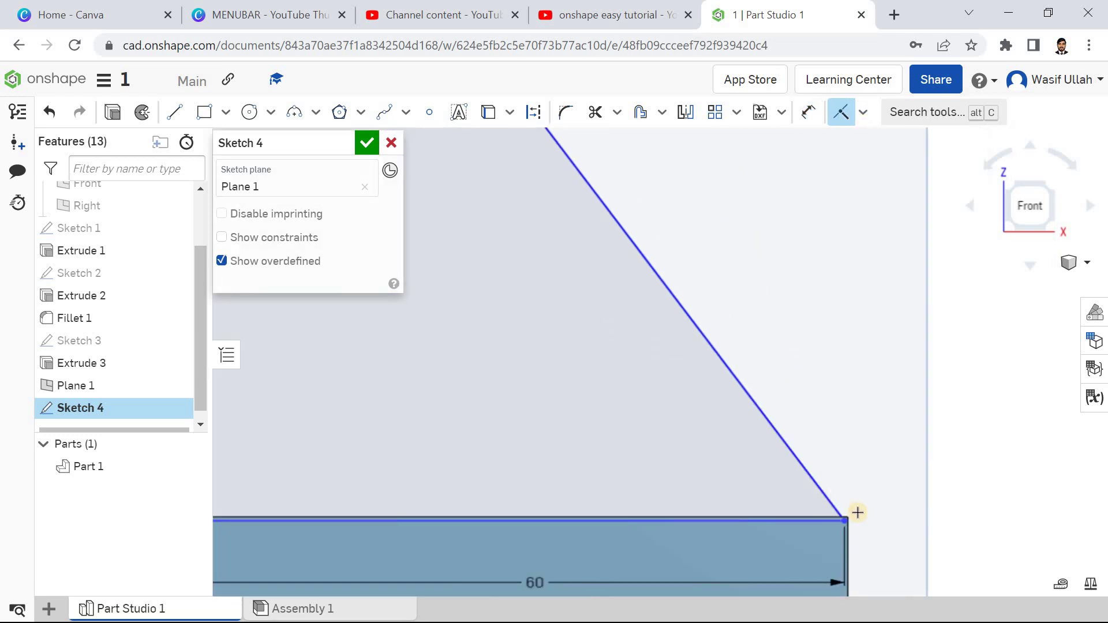
scroll(834, 531, "up", 5)
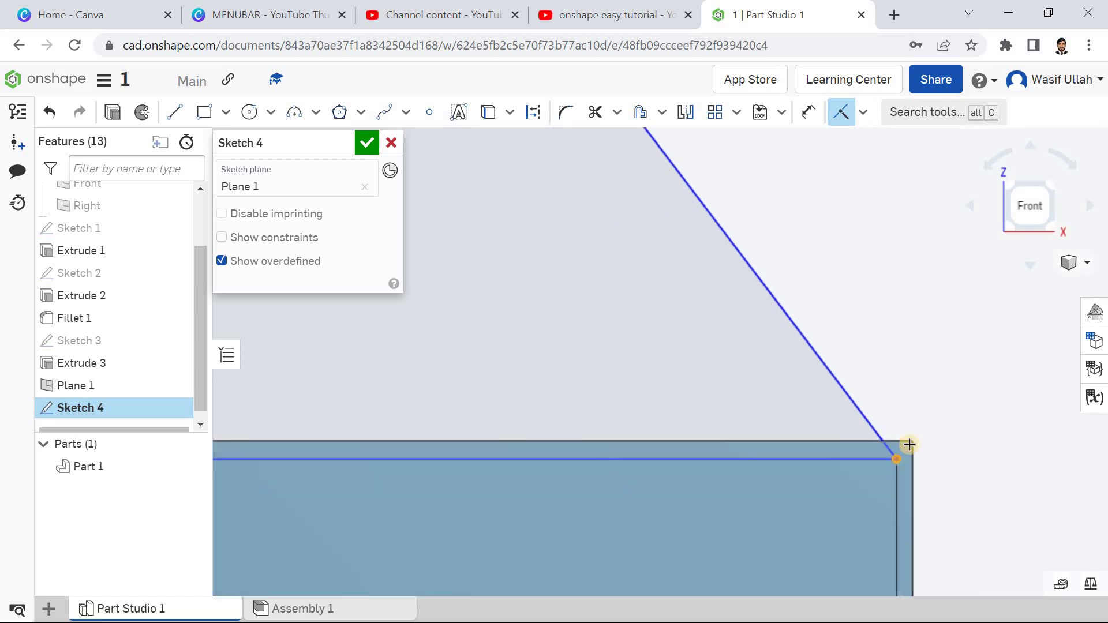
left_click(902, 448)
left_click(910, 442)
- Apply a Parallel constraint to the rib sketch's top horizontal line
scroll(875, 442, "down", 5)
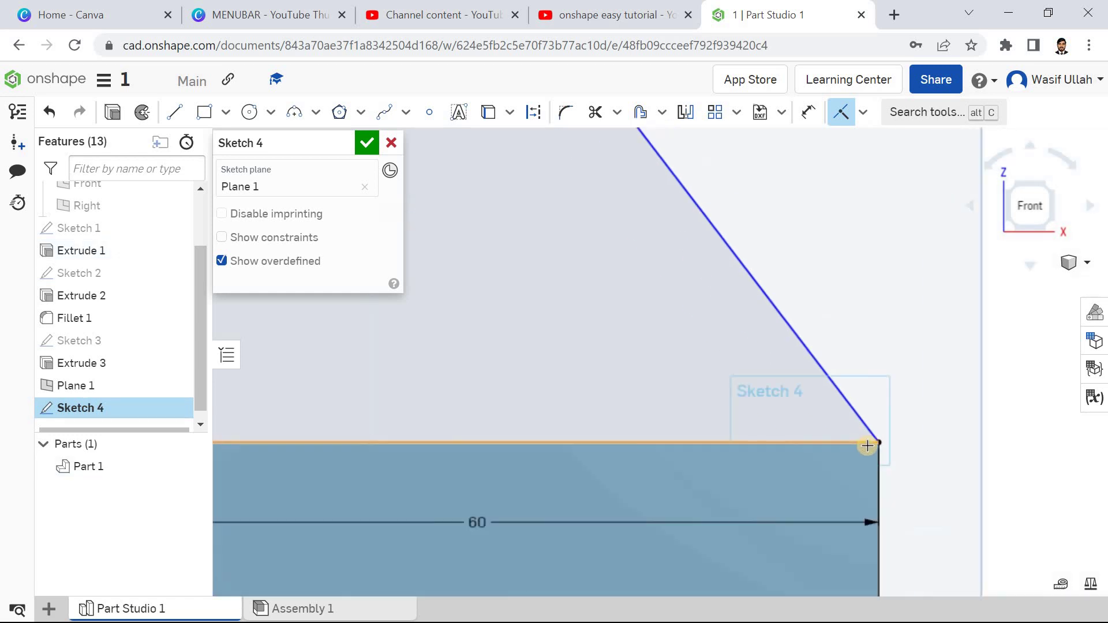
scroll(635, 450, "up", 5)
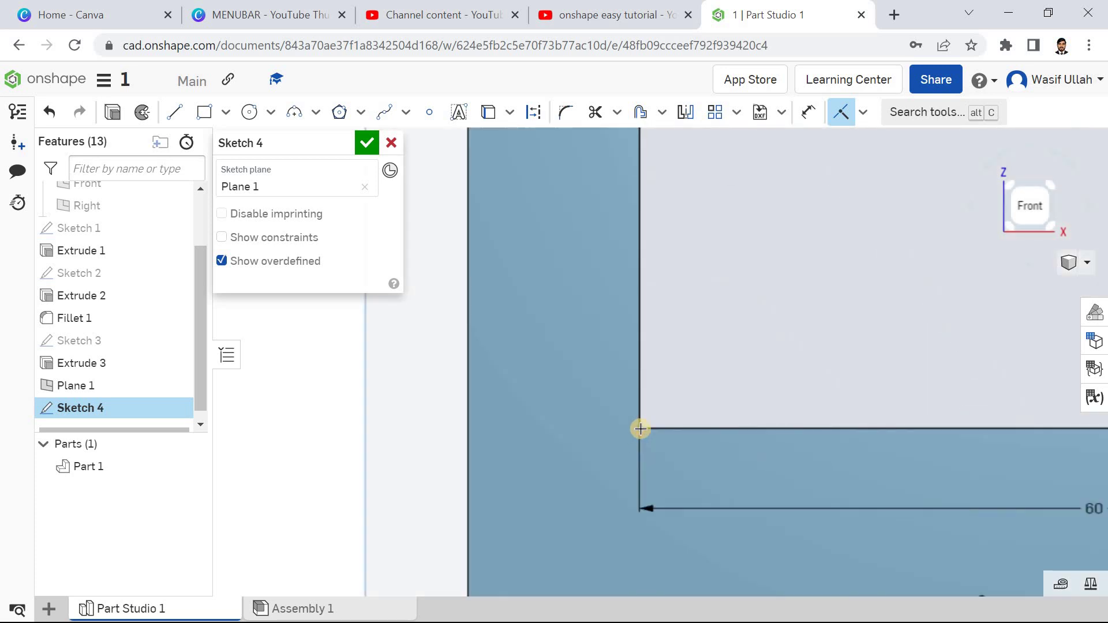
scroll(634, 399, "down", 5)
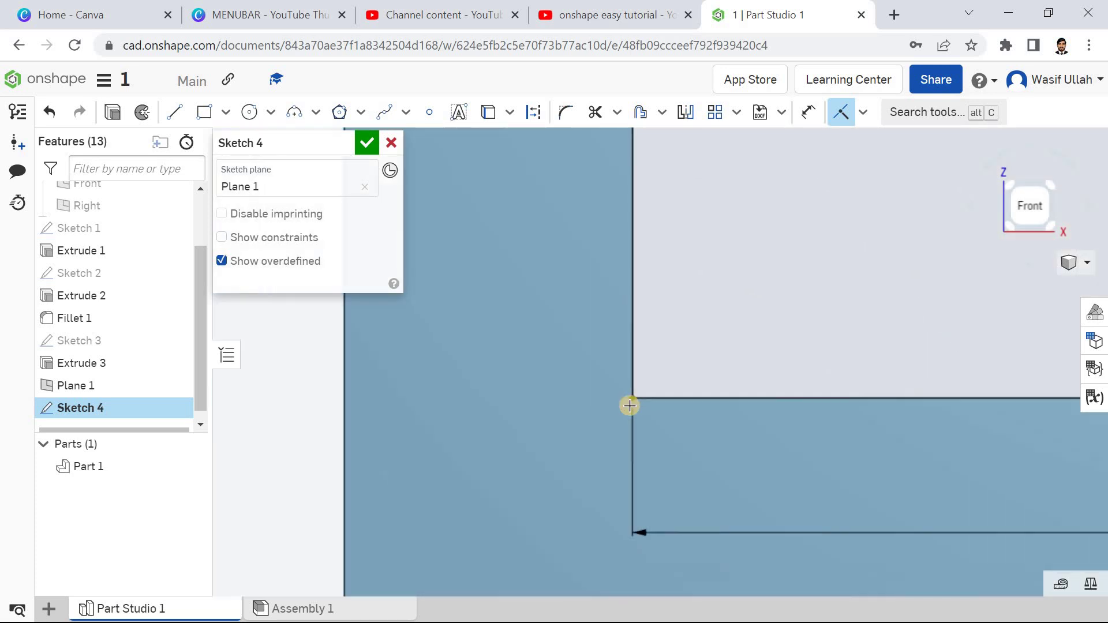
scroll(609, 325, "up", 4)
scroll(609, 325, "up", 3)
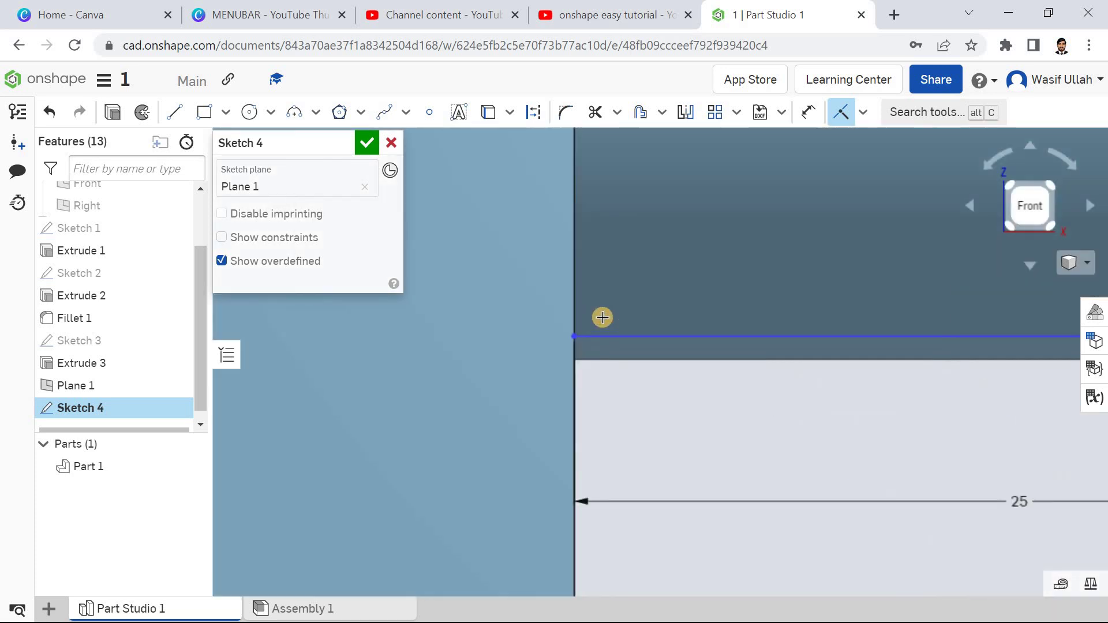
scroll(569, 334, "down", 2)
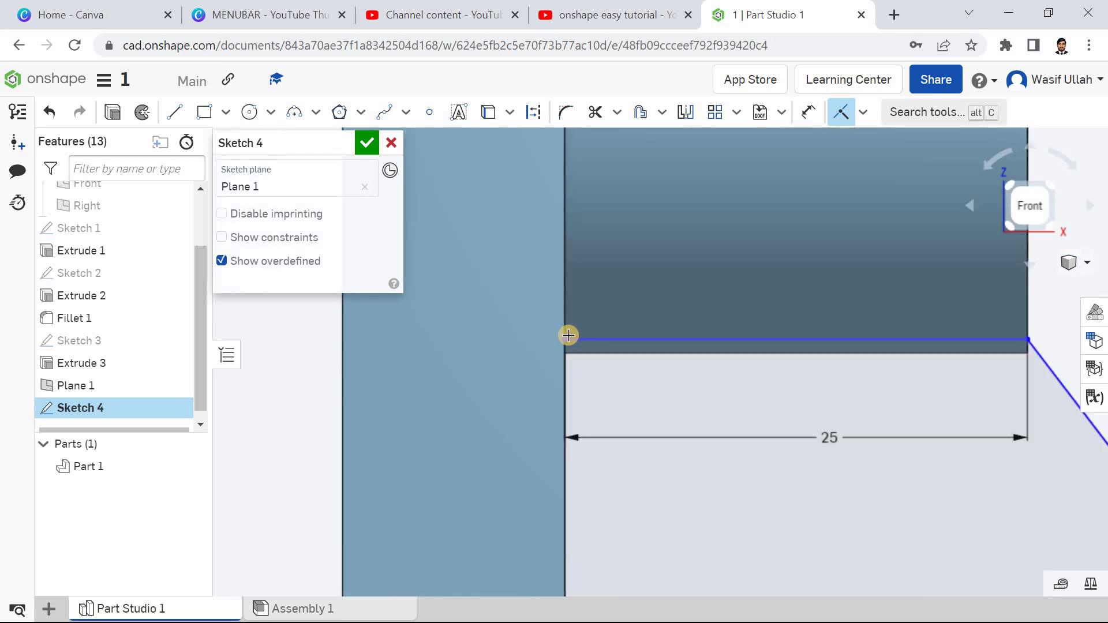
scroll(569, 335, "up", 3)
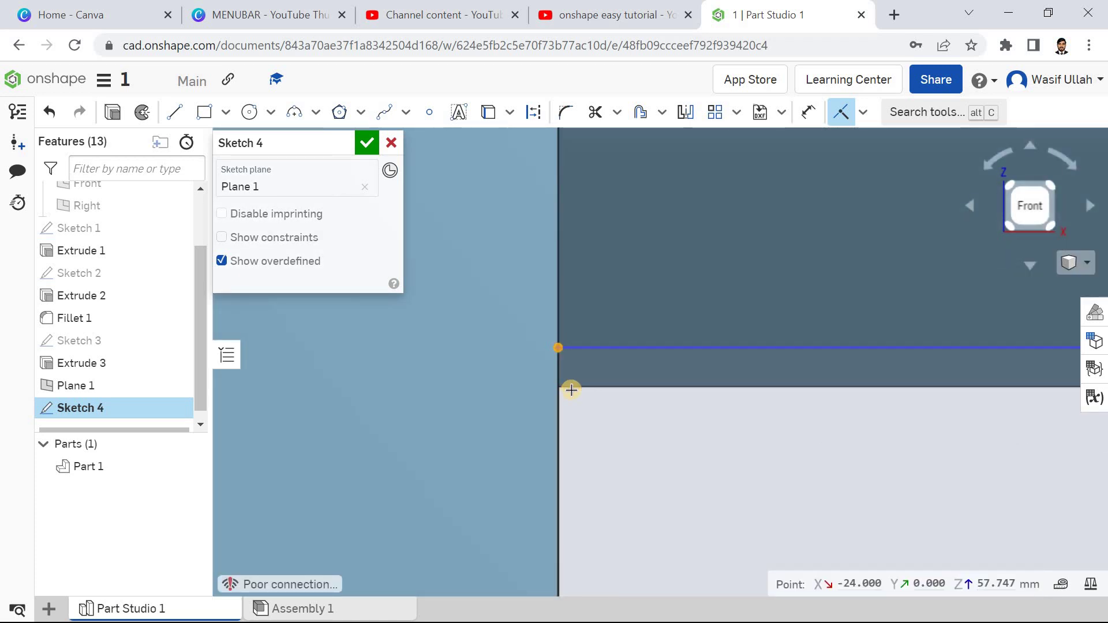
left_click(868, 118)
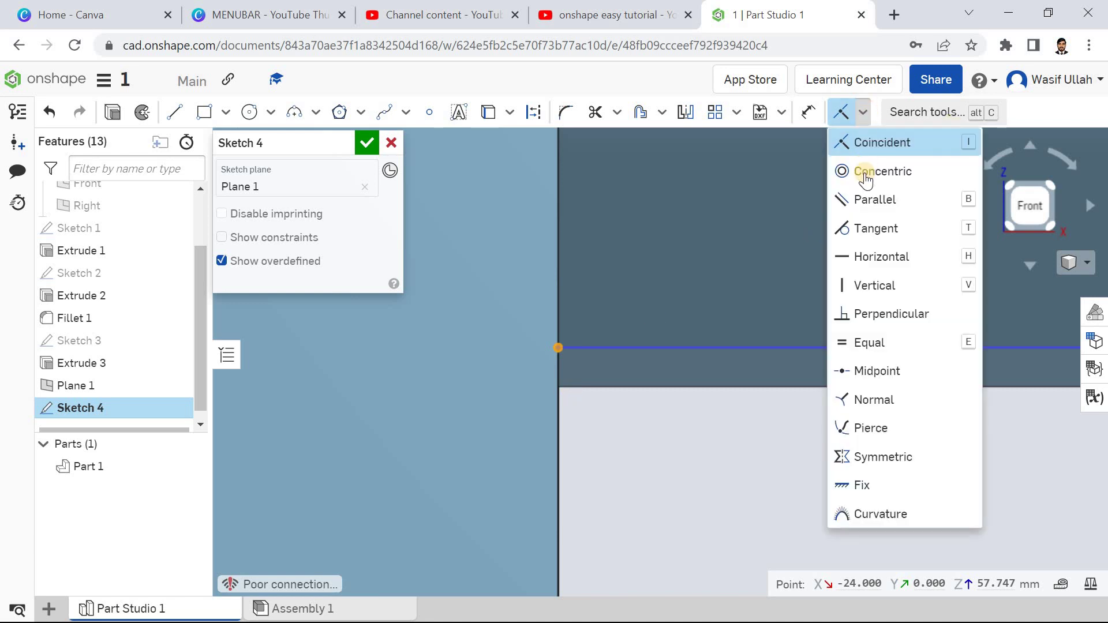
left_click(861, 198)
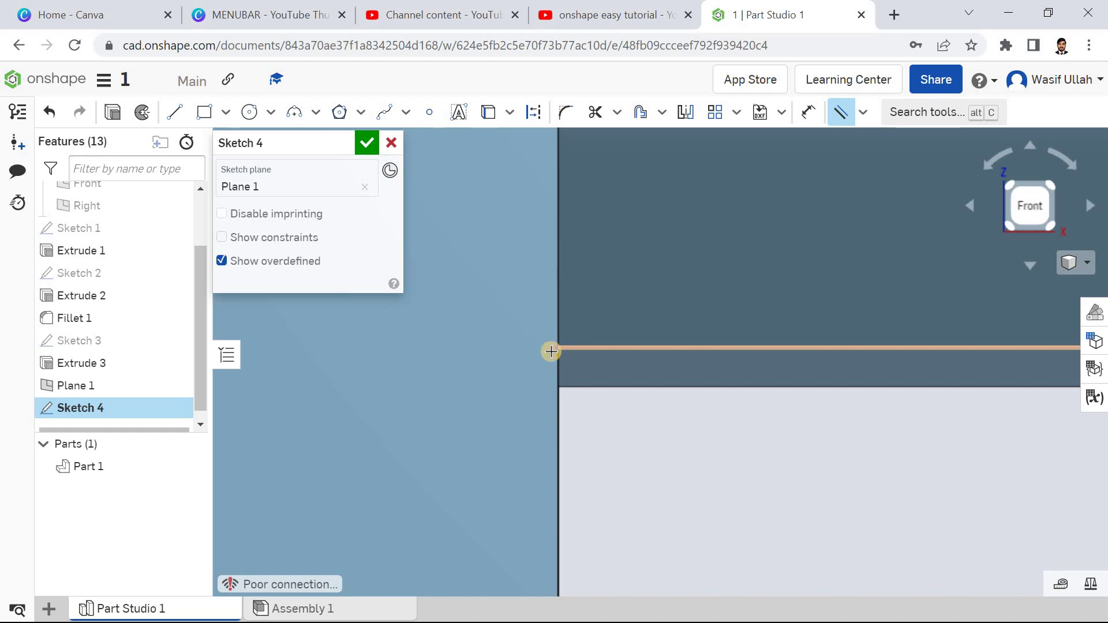
left_click(574, 347)
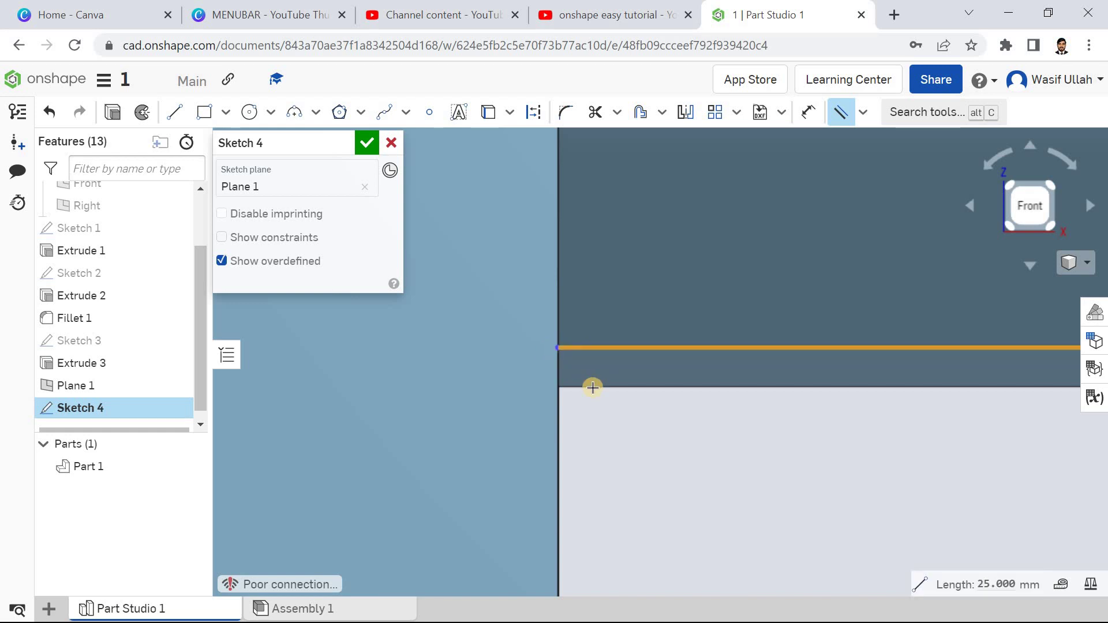
- Make the top line's corner point coincident with the boss edge and finish Sketch 4
left_click(863, 112)
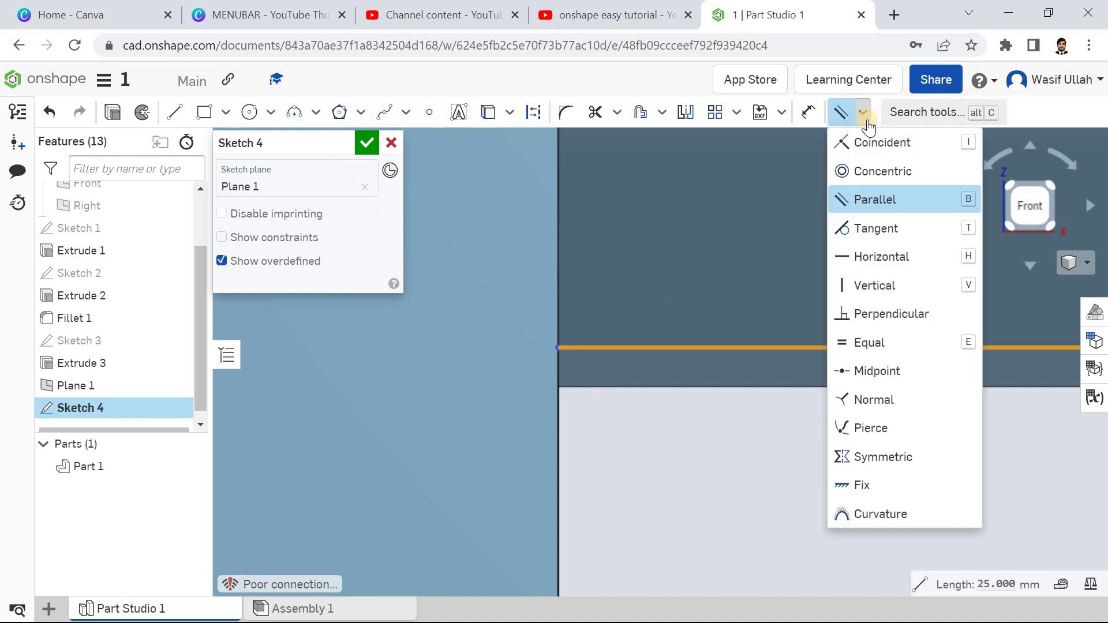
key("i")
scroll(521, 354, "down", 3)
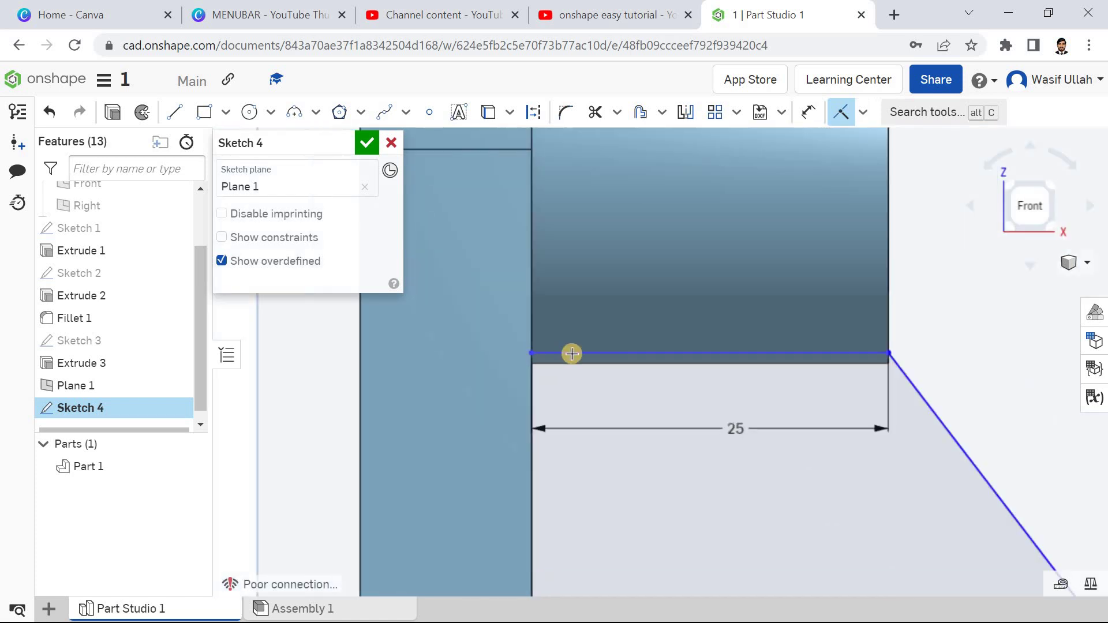
scroll(881, 366, "down", 5)
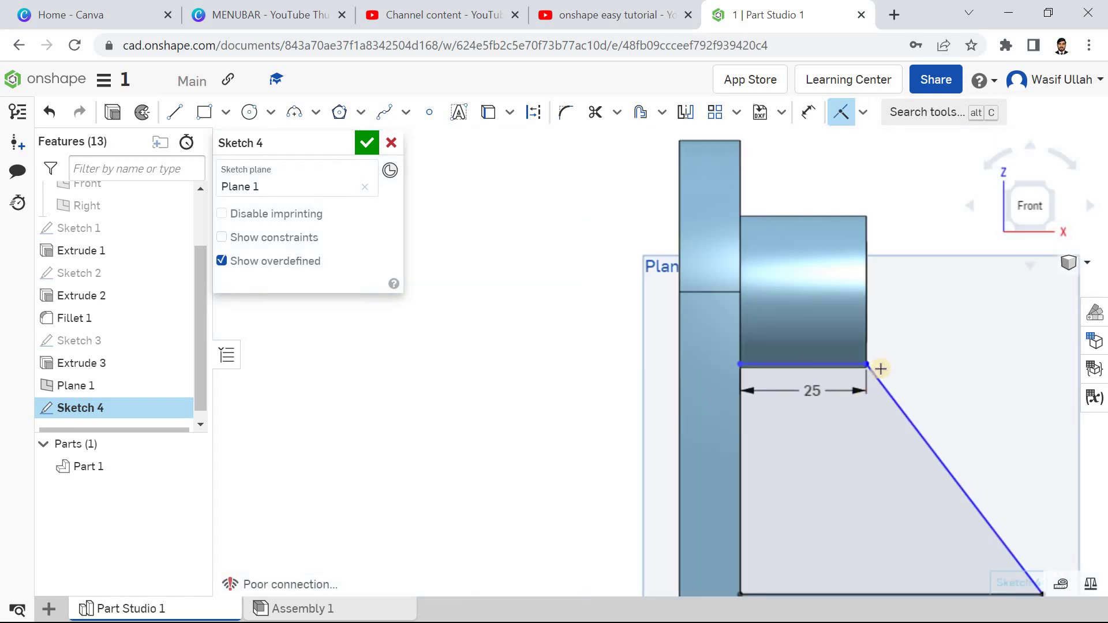
scroll(882, 369, "up", 8)
left_click(853, 347)
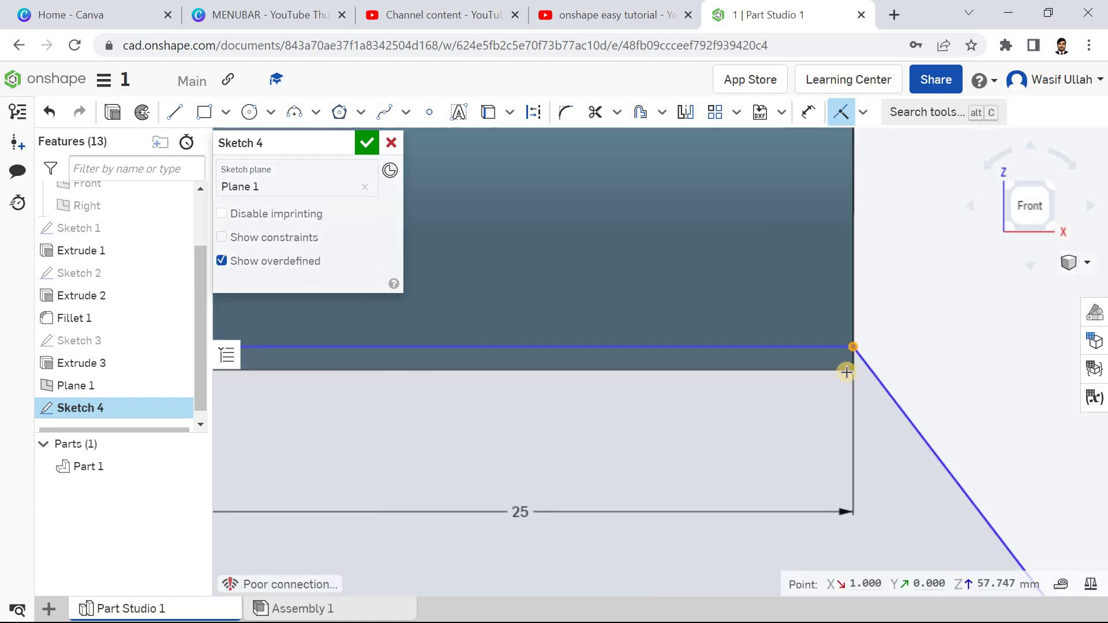
left_click(682, 352)
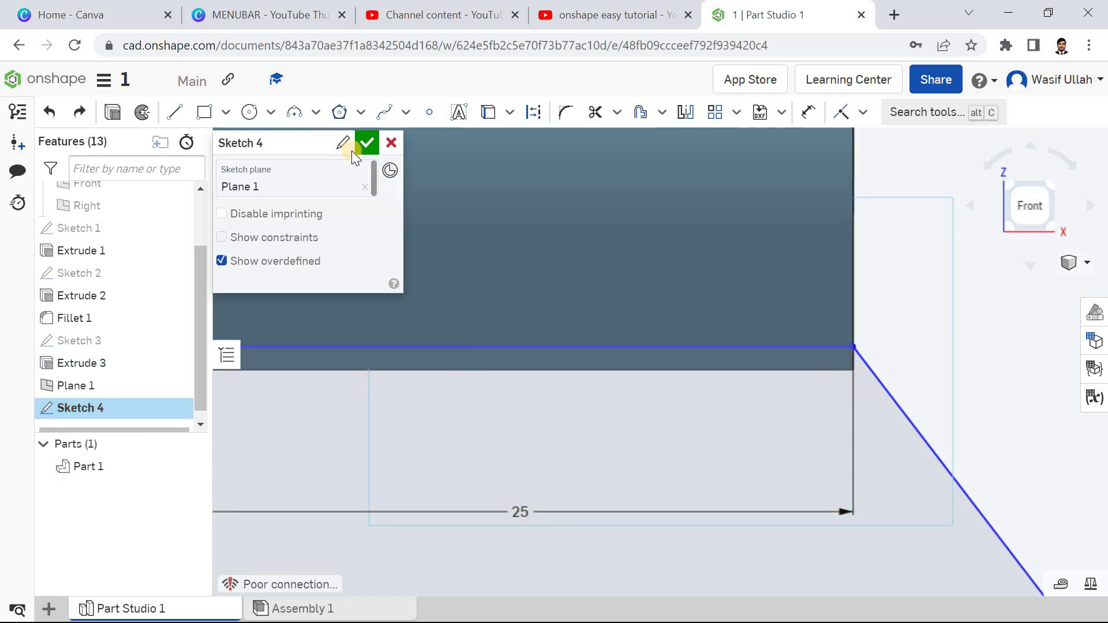
left_click(366, 144)
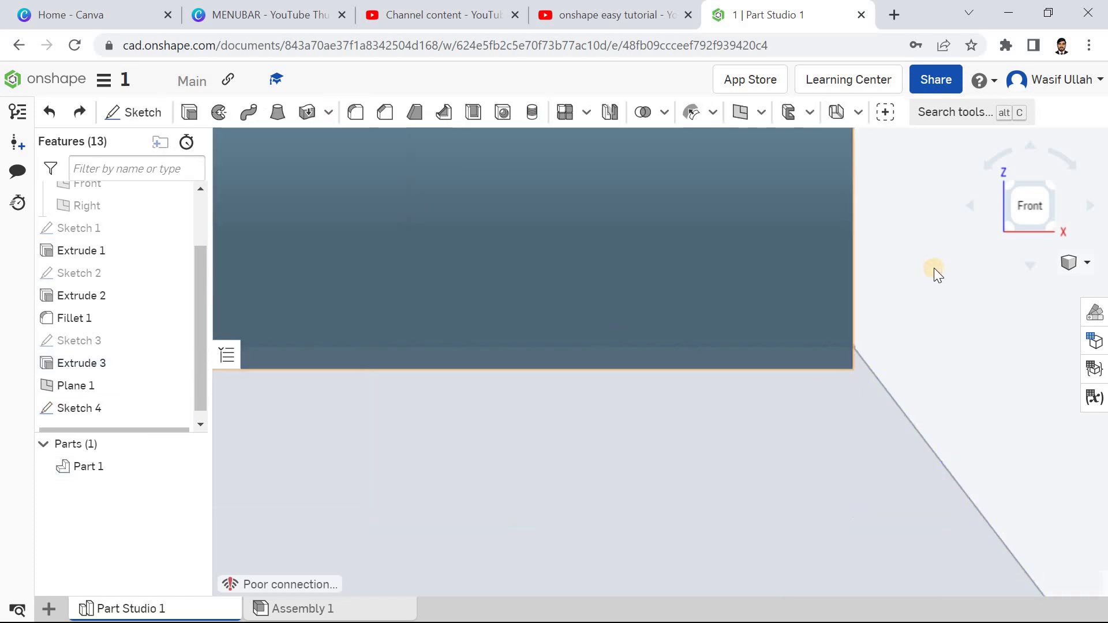
- Extrude the Sketch 4 rib triangle as a New part, Symmetric, 8 mm deep
left_click(1087, 263)
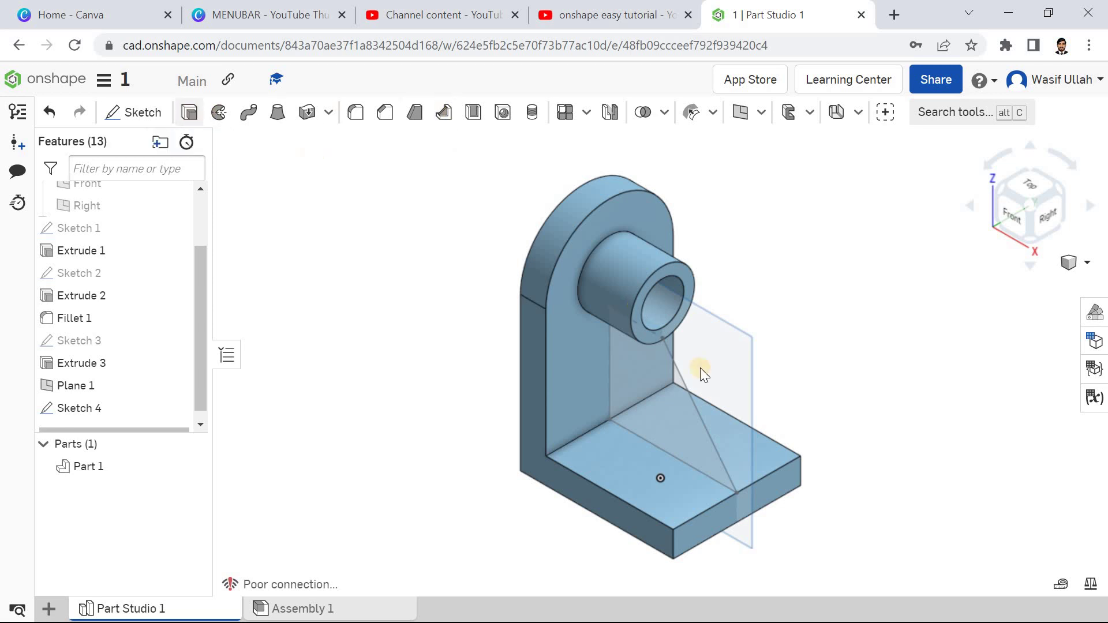
left_click(669, 410)
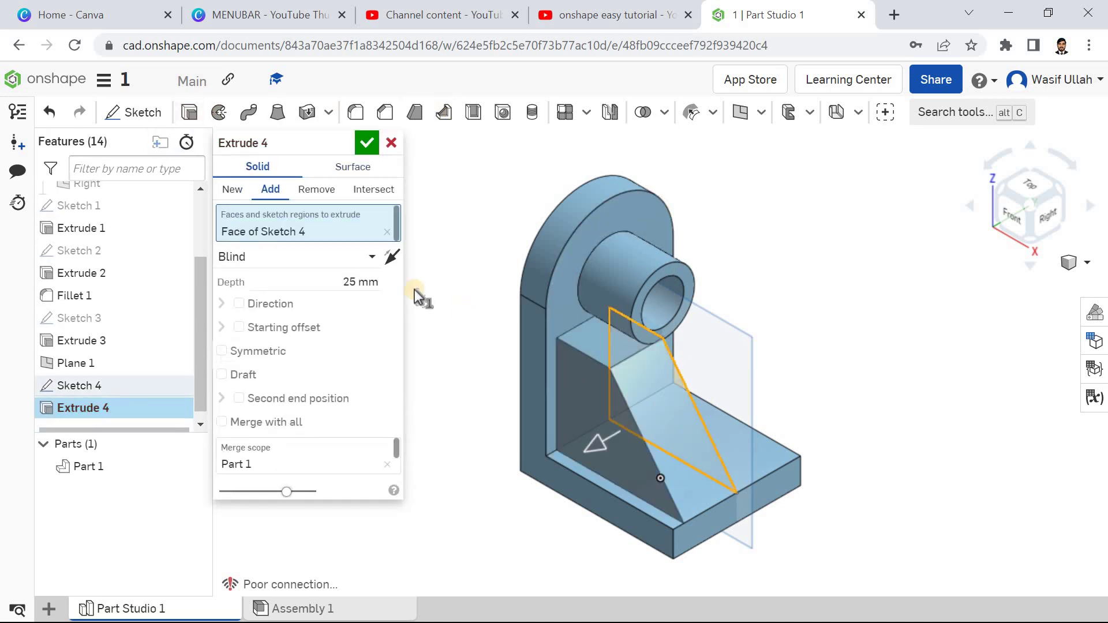
left_click(343, 257)
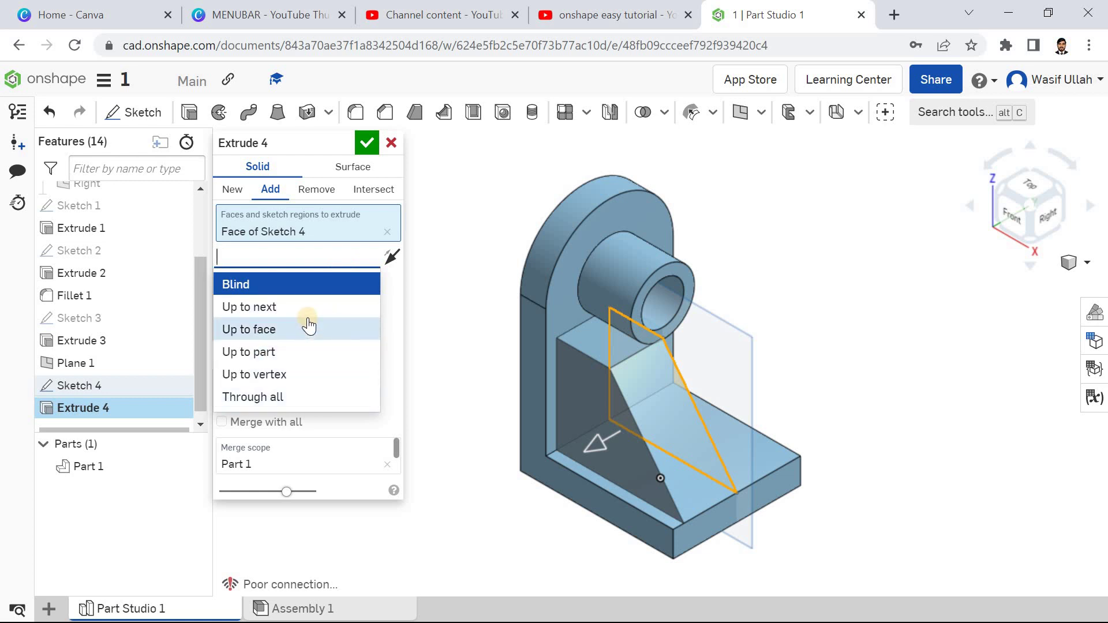
left_click(240, 196)
left_click(350, 258)
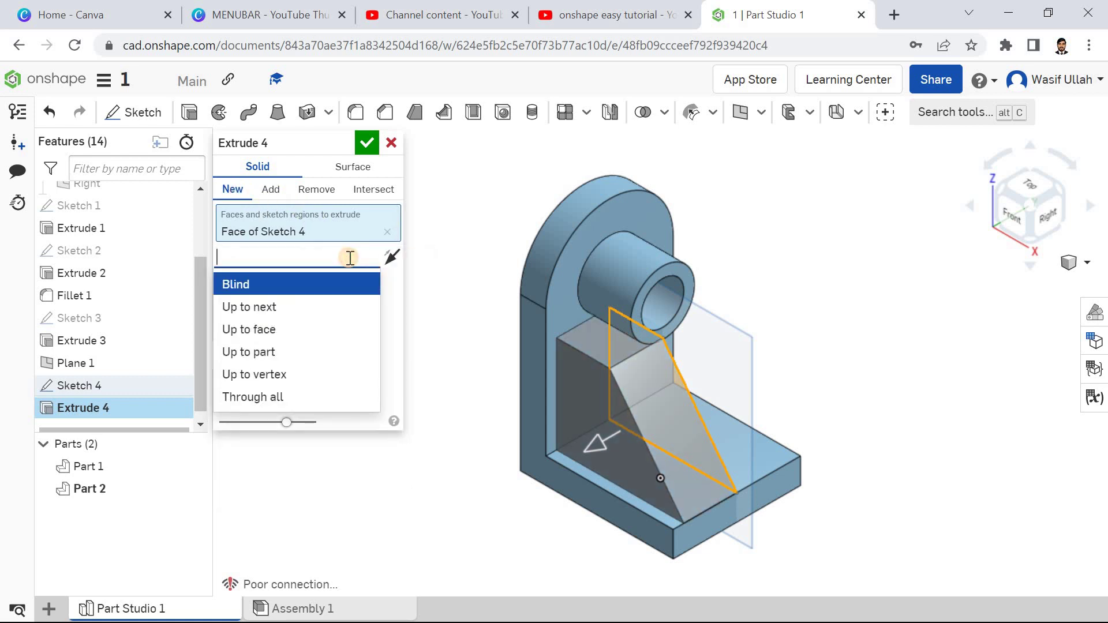
left_click(384, 231)
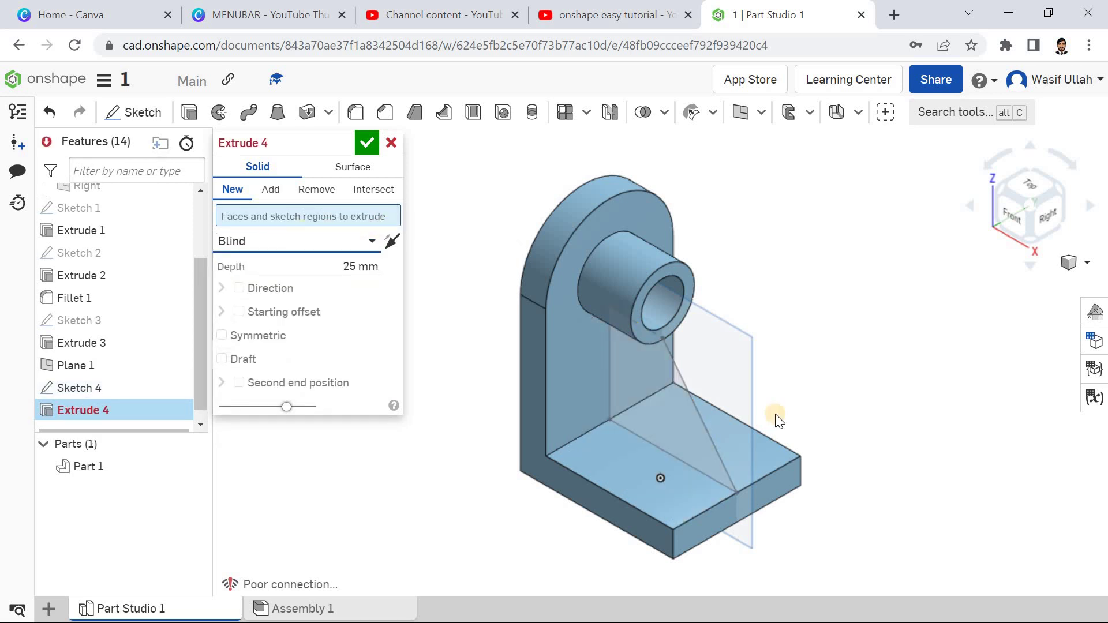
left_click(672, 414)
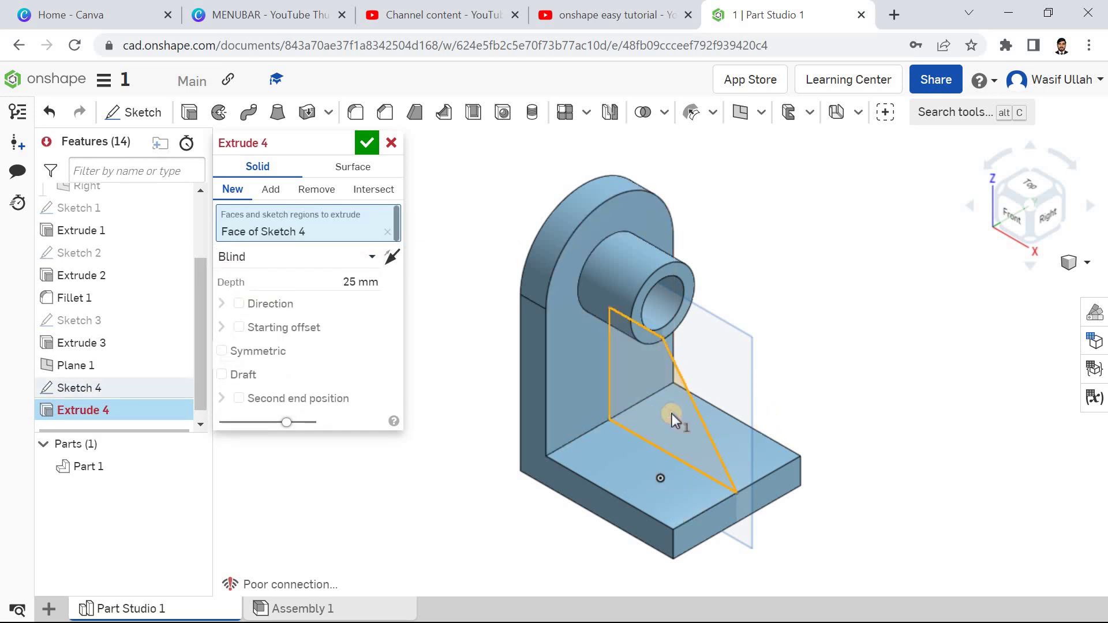
left_click(222, 352)
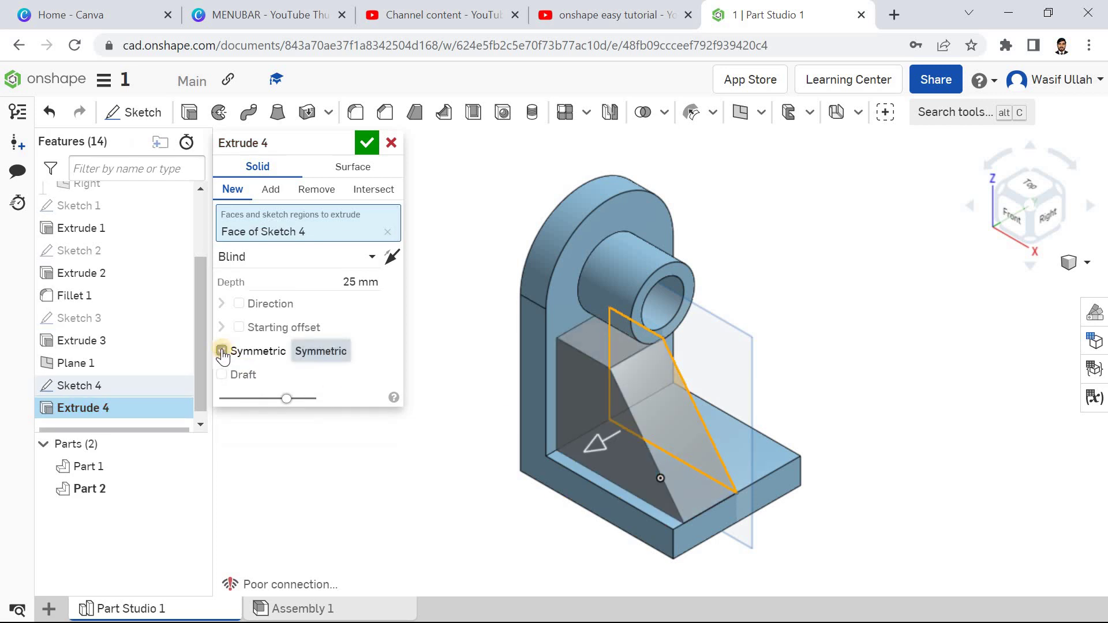
left_click(343, 285)
type("8")
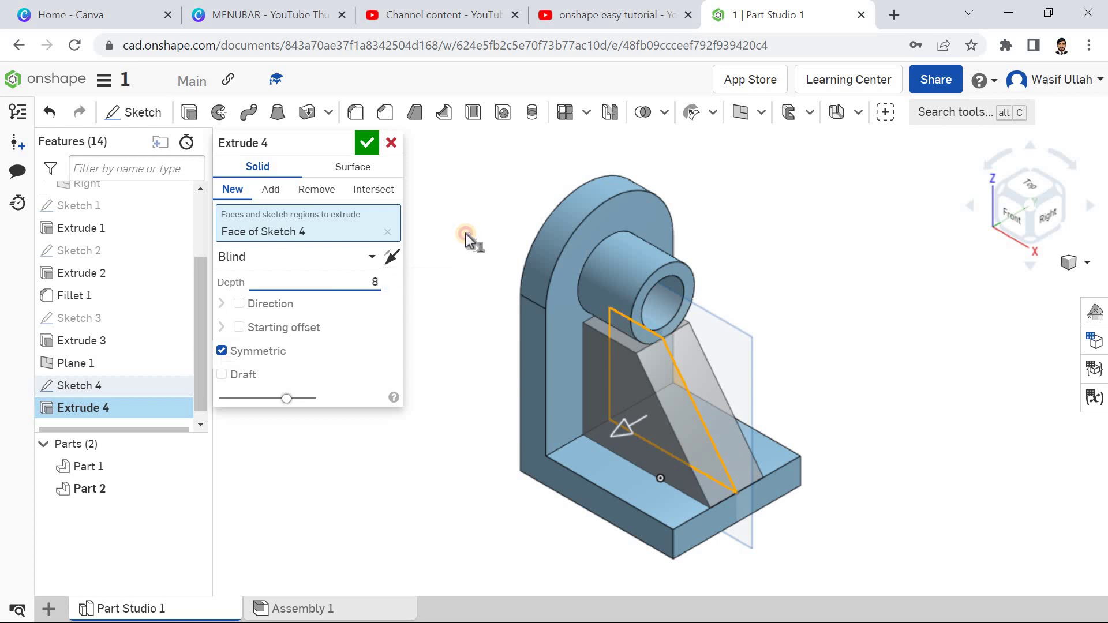
key("Return")
- Accept the 8 mm rib extrusion as Extrude 4 and return to isometric view
left_click(366, 143)
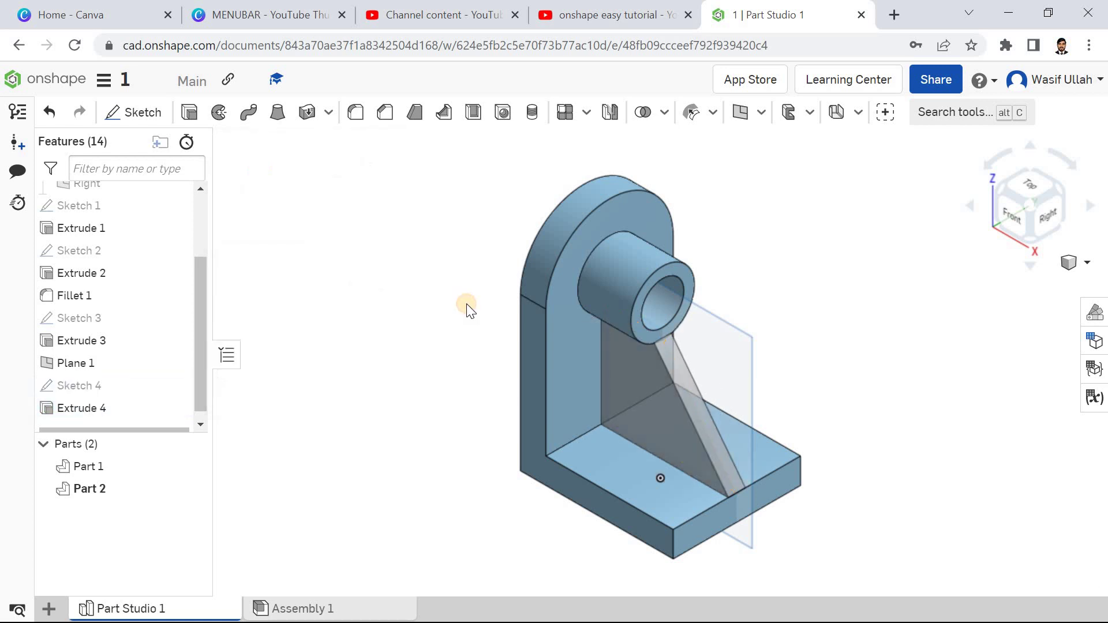
right_click_drag(437, 311, 453, 245)
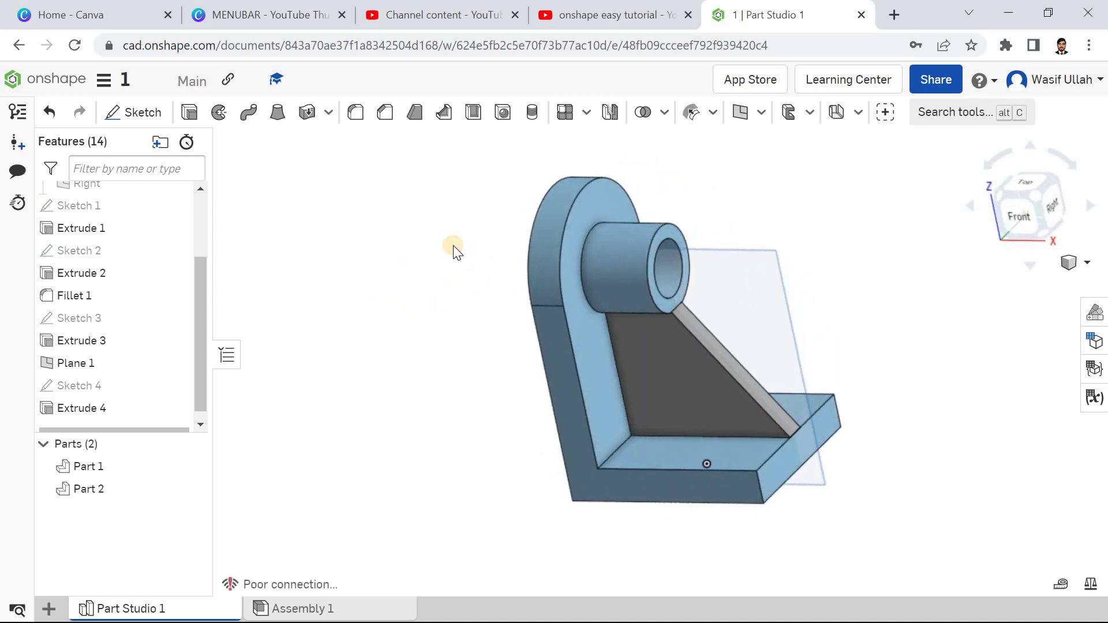
right_click(449, 244)
left_click(467, 316)
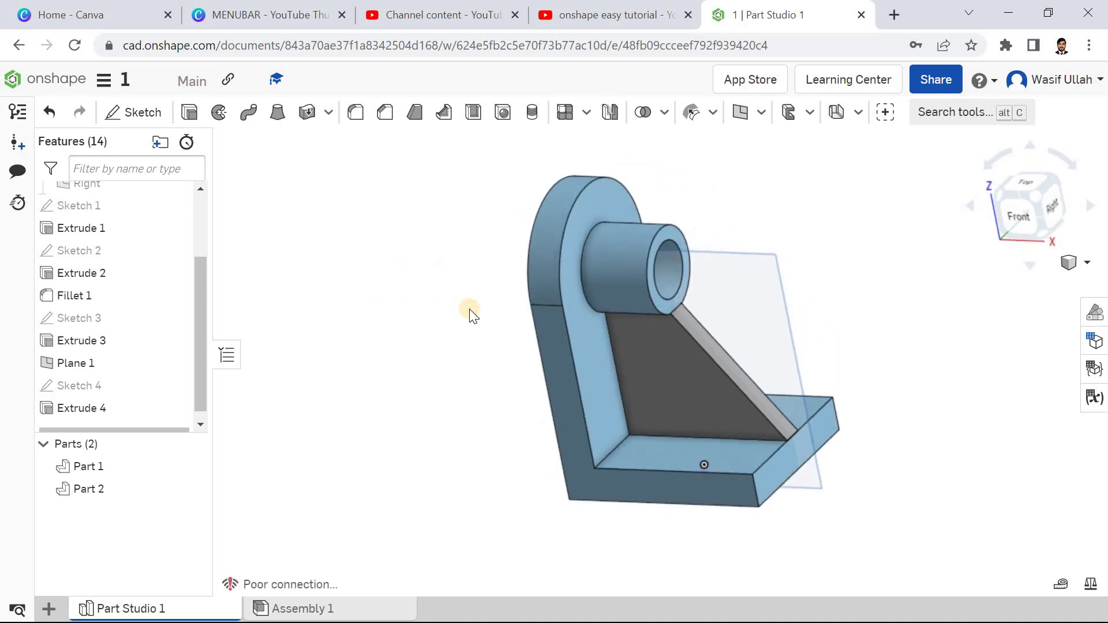
- Hide Plane 1 and reset the bracket to the isometric view
left_click(737, 341)
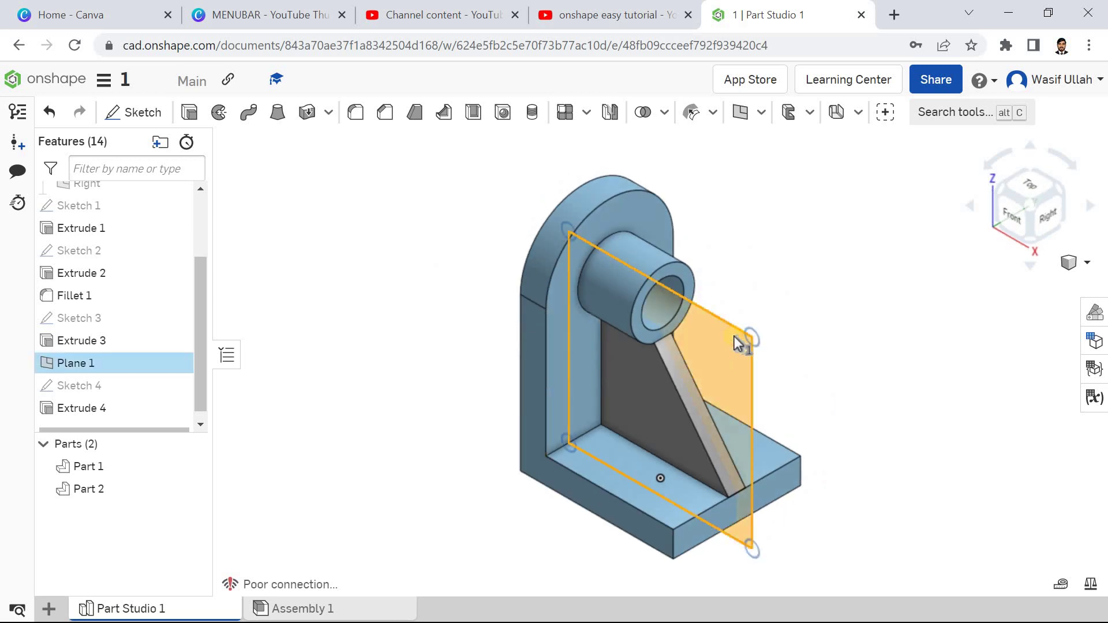
left_click(315, 322)
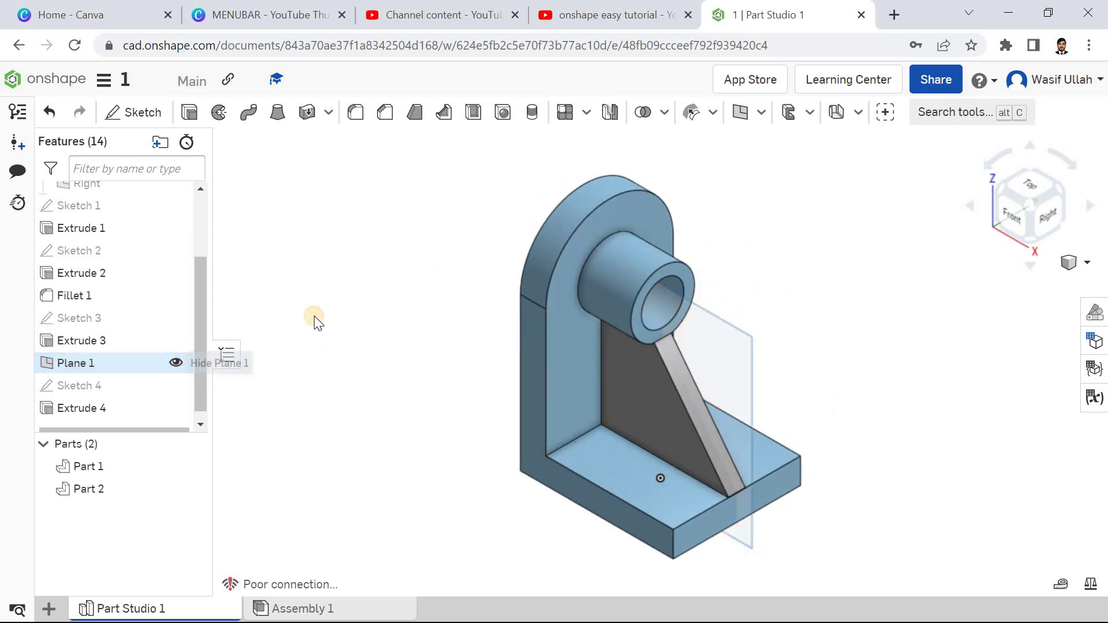
left_click_drag(214, 329, 286, 318)
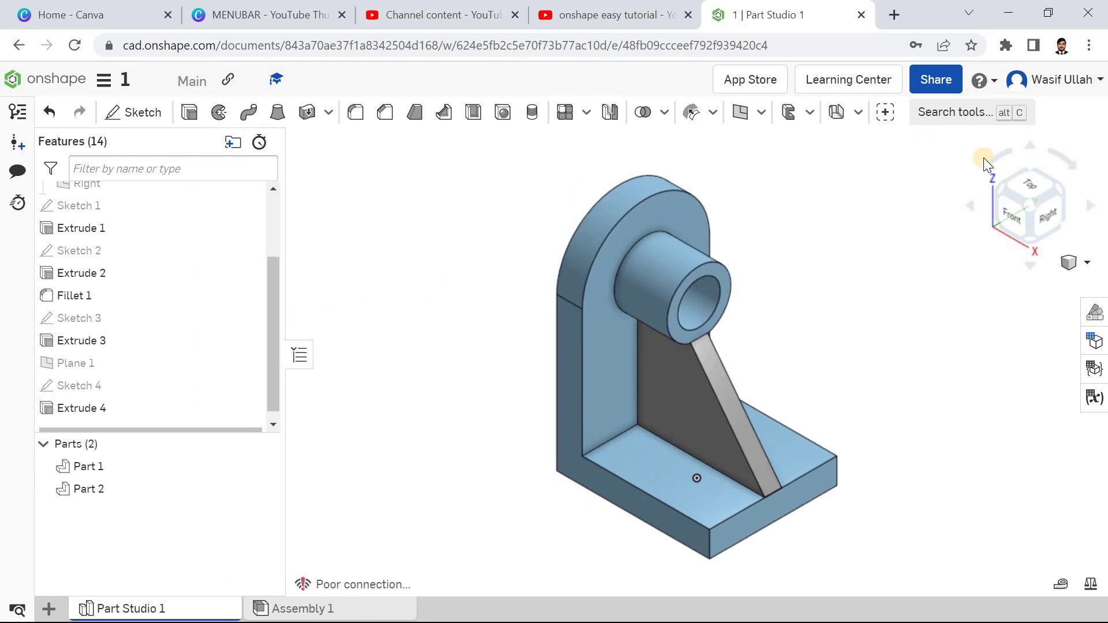
left_click(1070, 263)
left_click(988, 250)
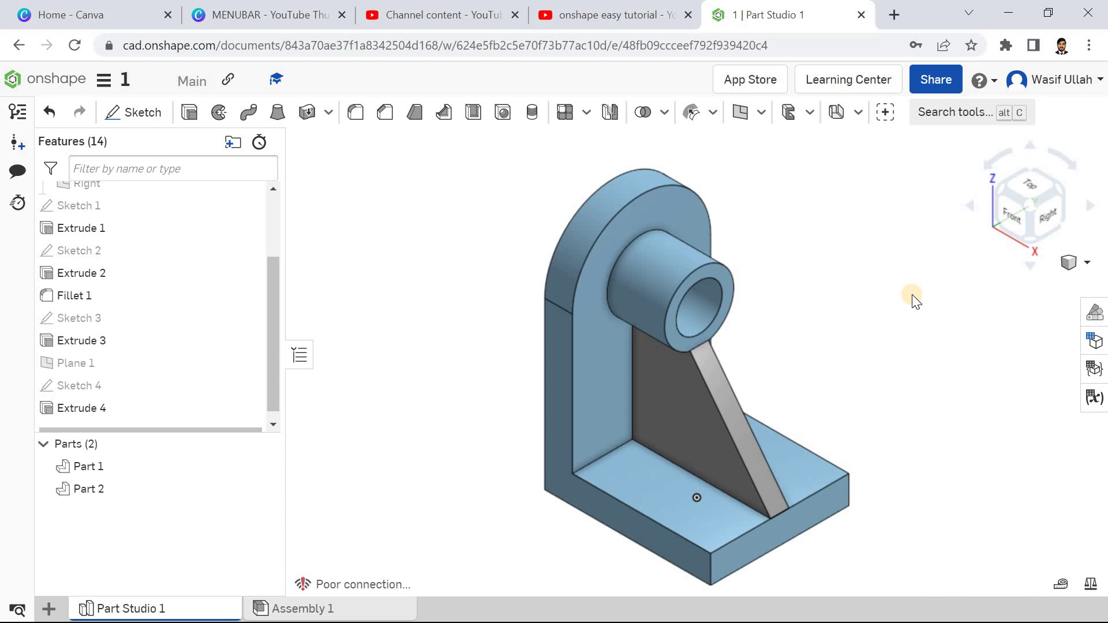